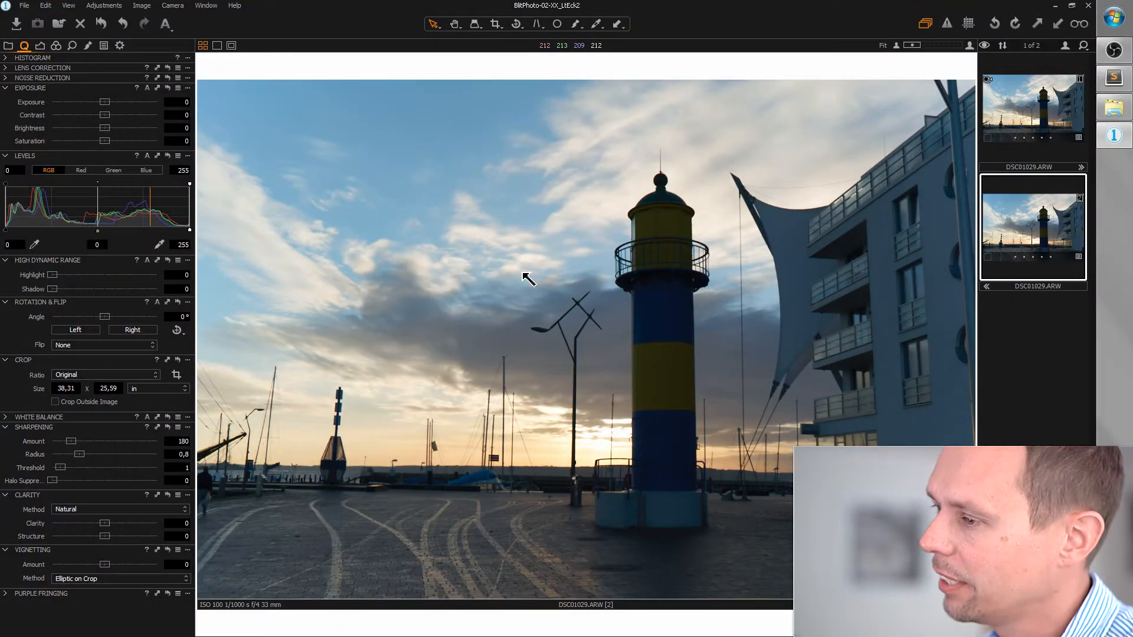
Straighten the lighthouse photo with a rotation angle of -1.01° and a vertical keystone correction of 21.91.
left_click_drag(104, 316, 103, 317)
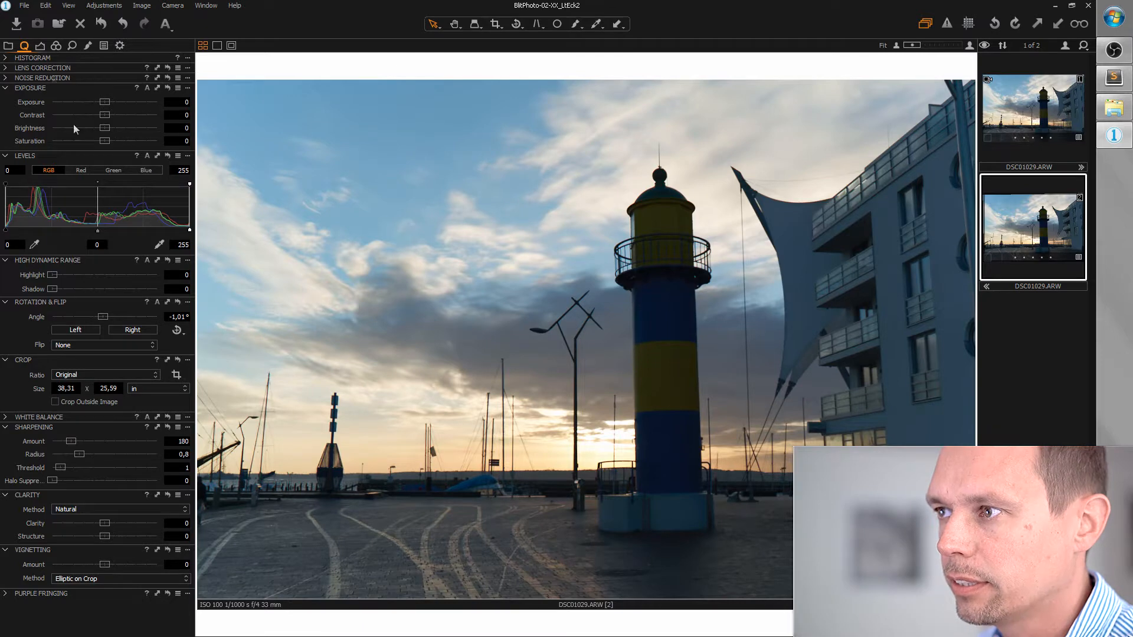
left_click(40, 45)
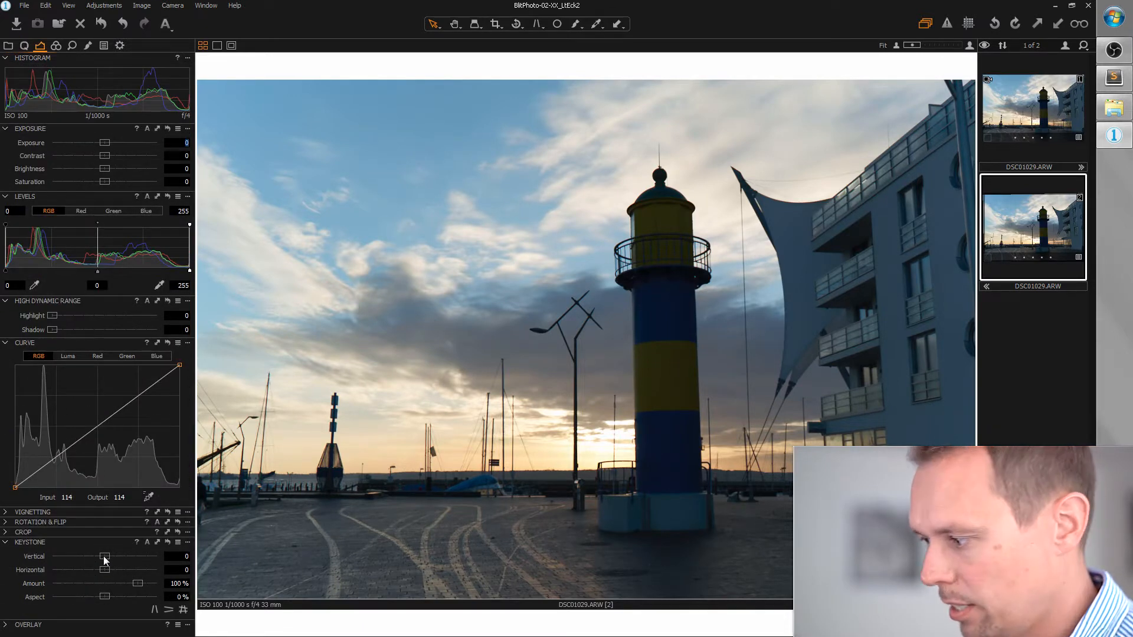
left_click_drag(104, 560, 124, 554)
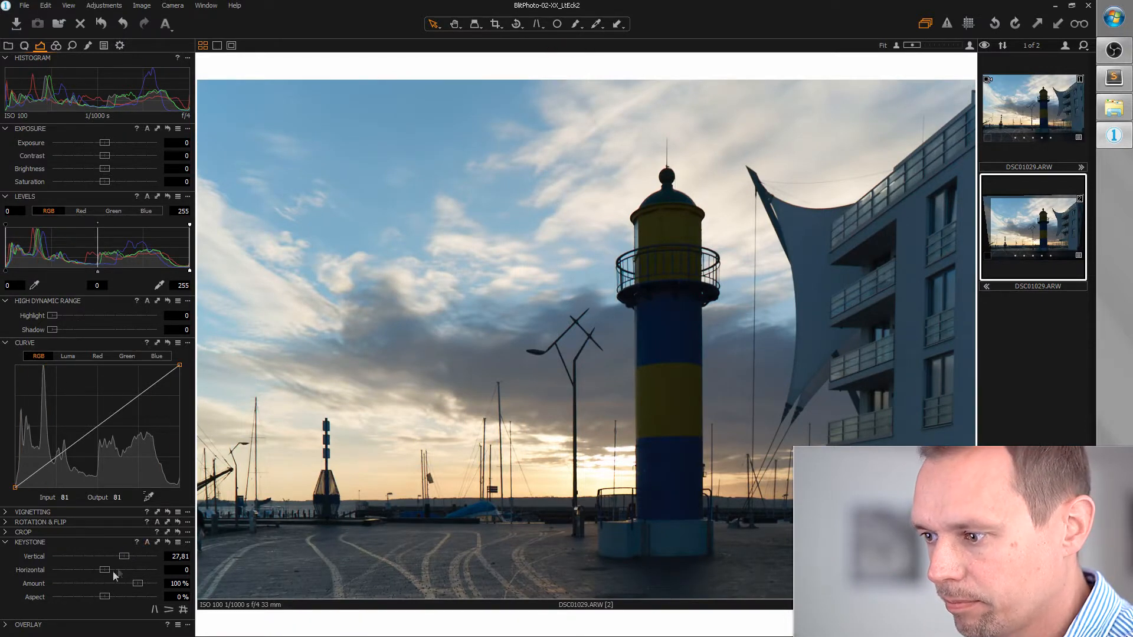
left_click_drag(123, 555, 120, 557)
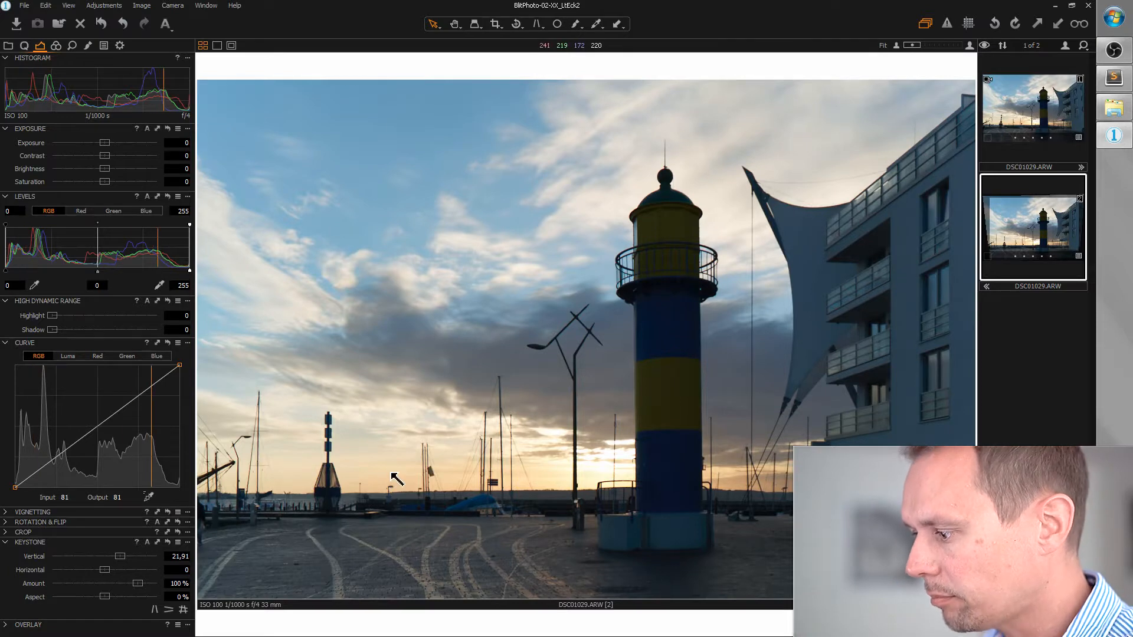
Crop the photo in its original ratio to about 39.22 x 26.2 in, excluding the skewed empty edges, and apply the crop.
left_click(24, 45)
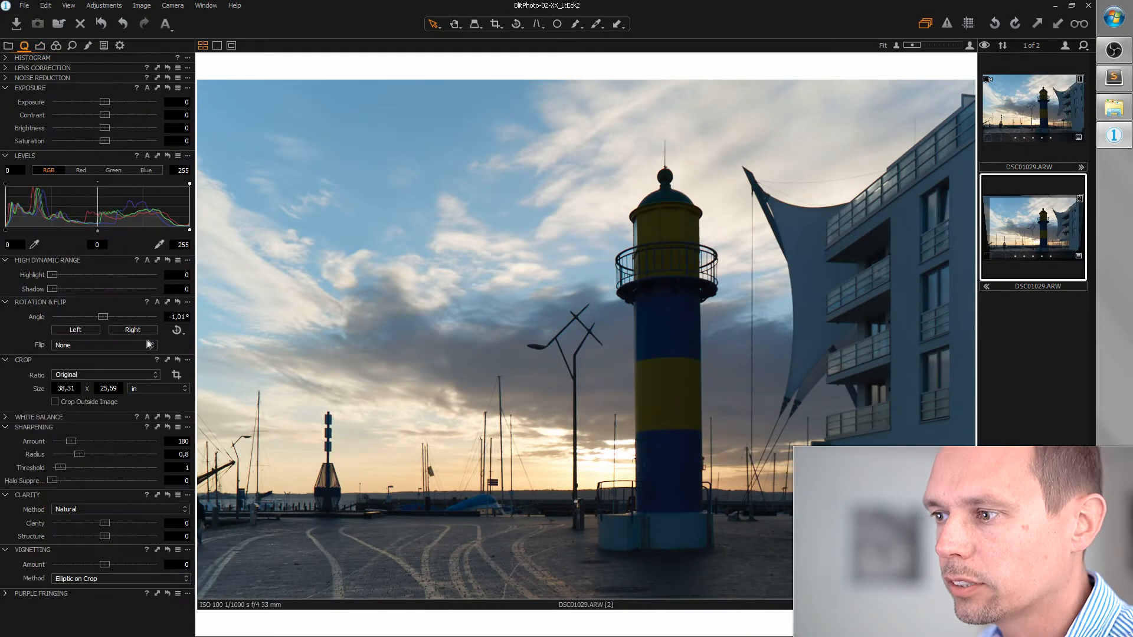
left_click(176, 375)
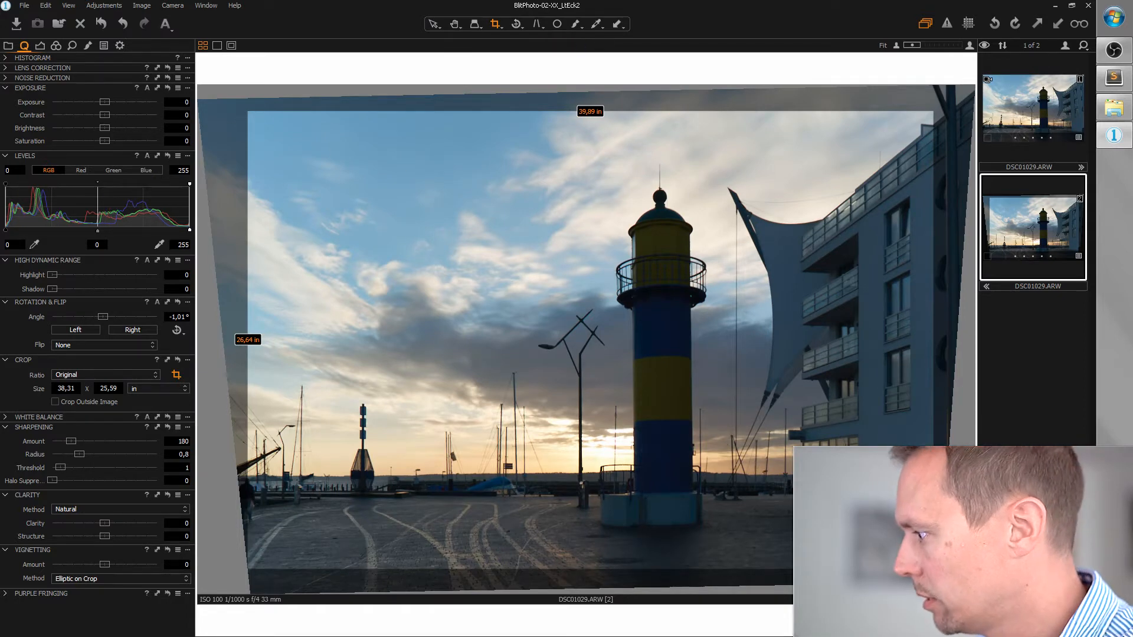
left_click_drag(933, 569, 924, 563)
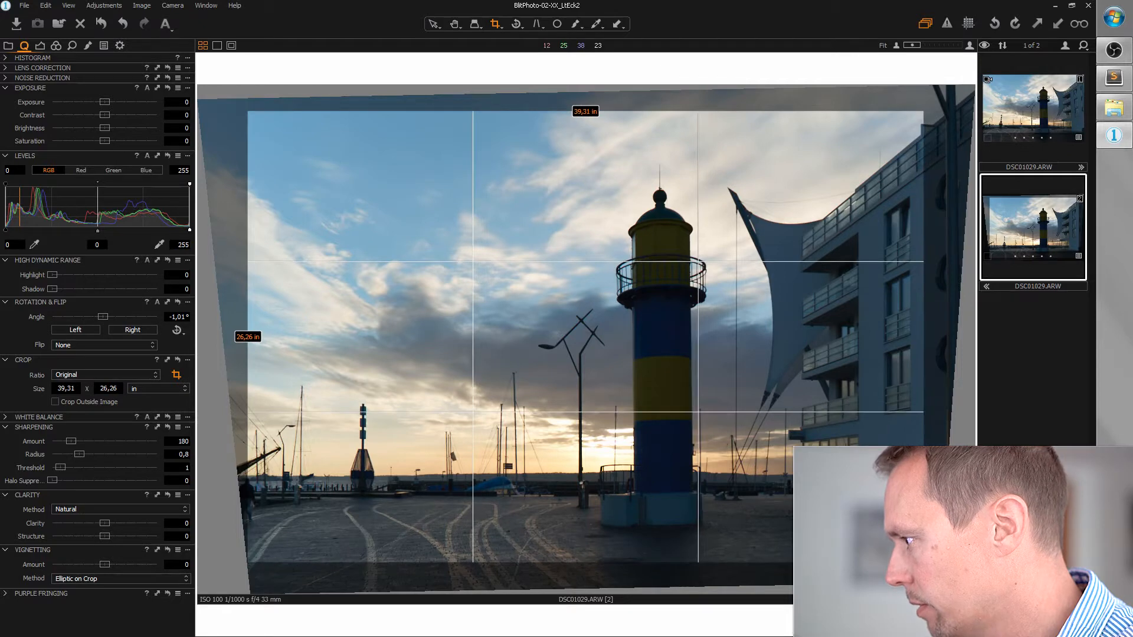
left_click_drag(412, 222, 399, 248)
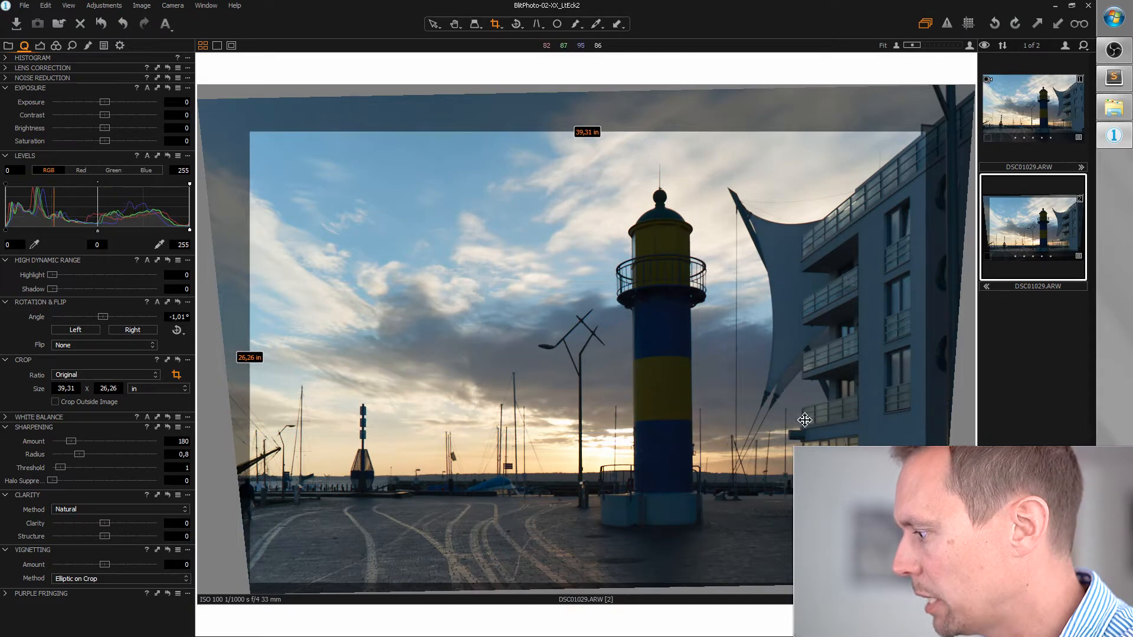
left_click_drag(658, 584, 657, 581)
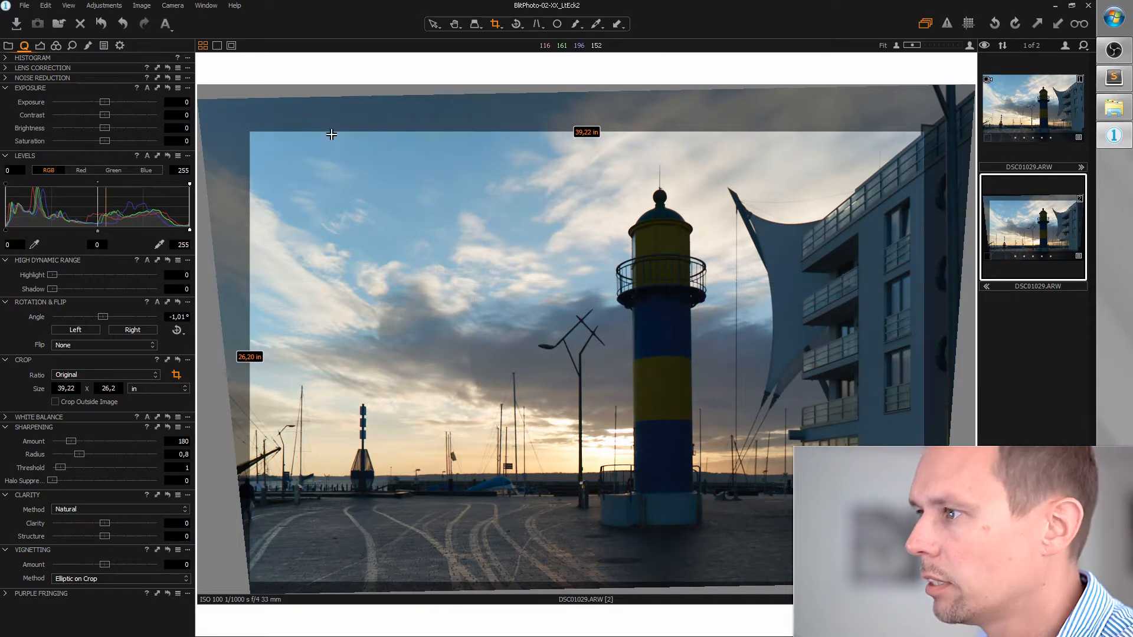
left_click(435, 26)
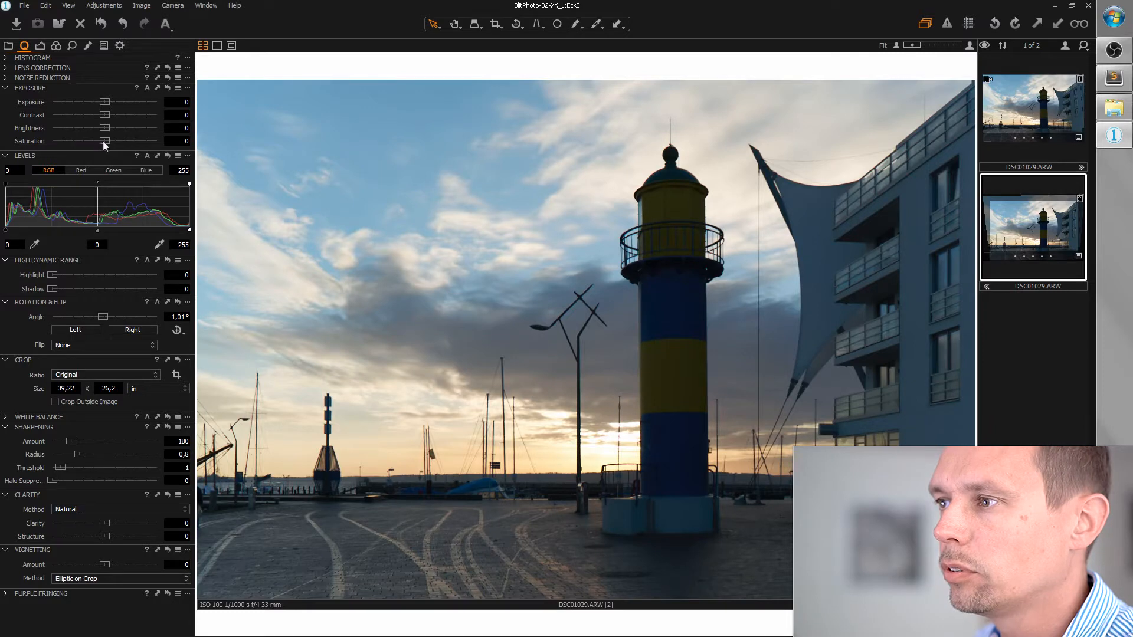
Adjust the overall tones with saturation -100, exposure 1.75, vignetting amount -1.21 and contrast 12.
left_click_drag(104, 141, 38, 146)
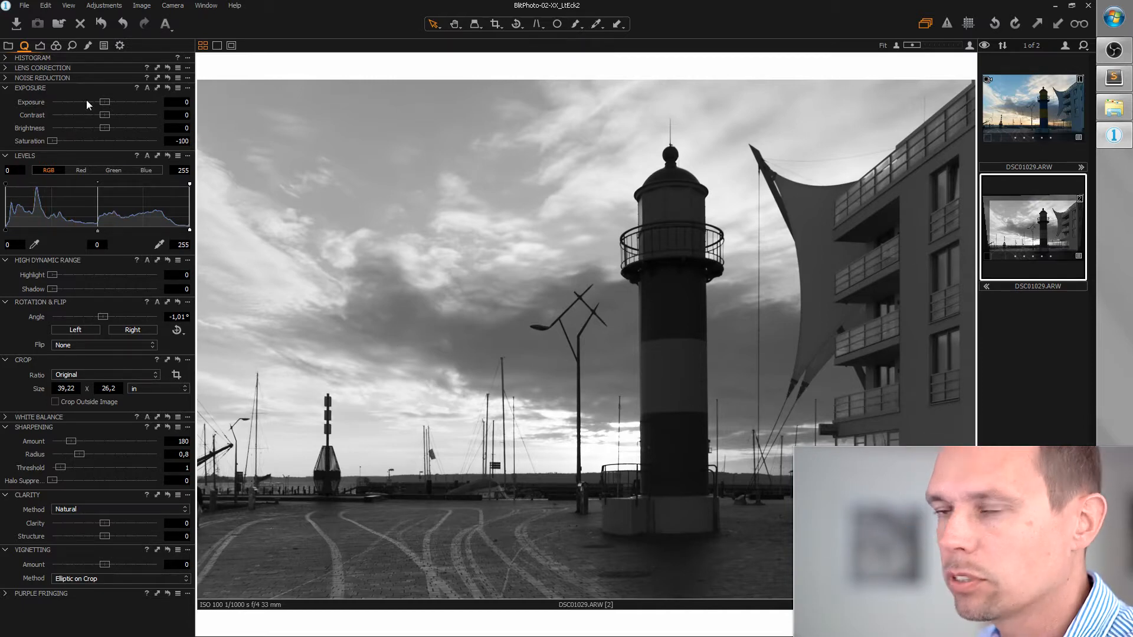
left_click_drag(104, 103, 127, 102)
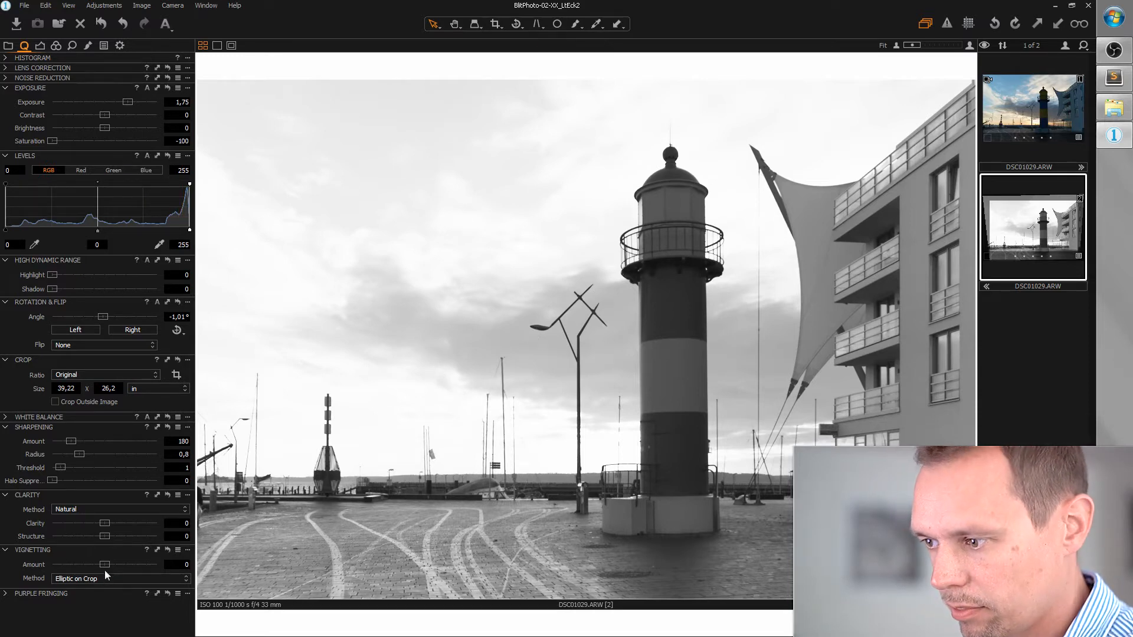
left_click_drag(104, 565, 90, 570)
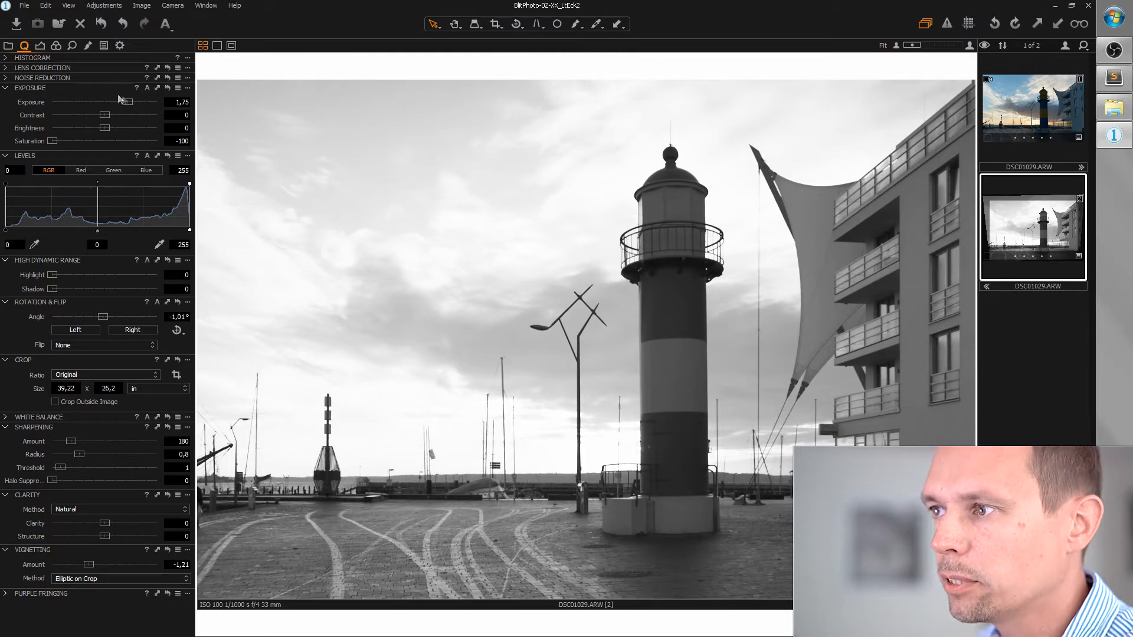
left_click_drag(108, 119, 119, 119)
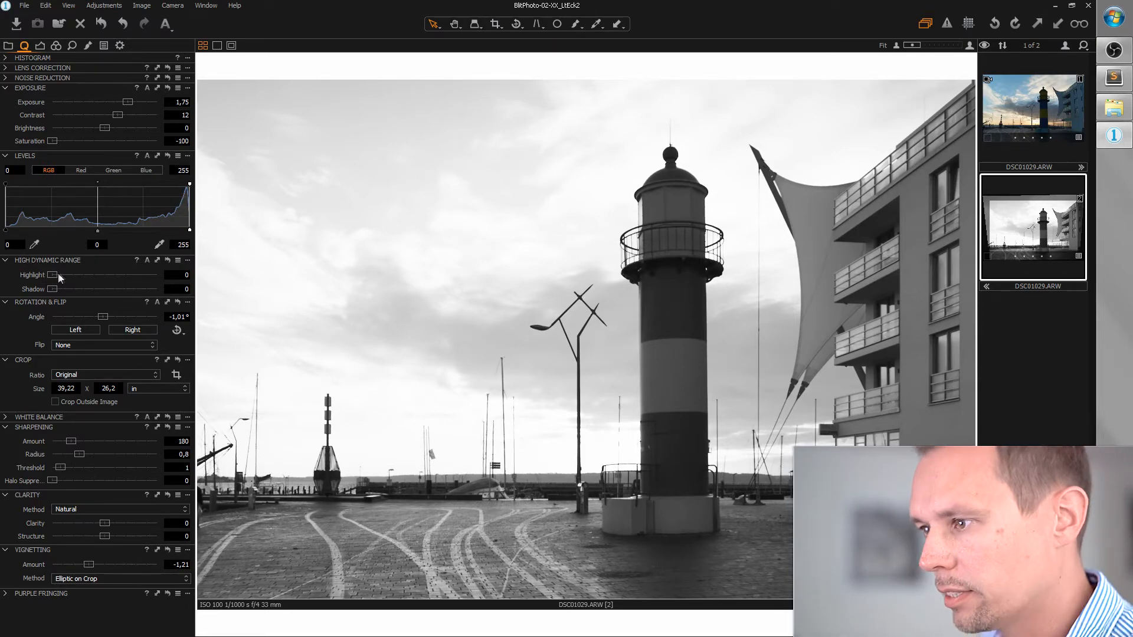
Set the high dynamic range recovery to highlight 60 and shadow 90.
left_click_drag(52, 275, 114, 275)
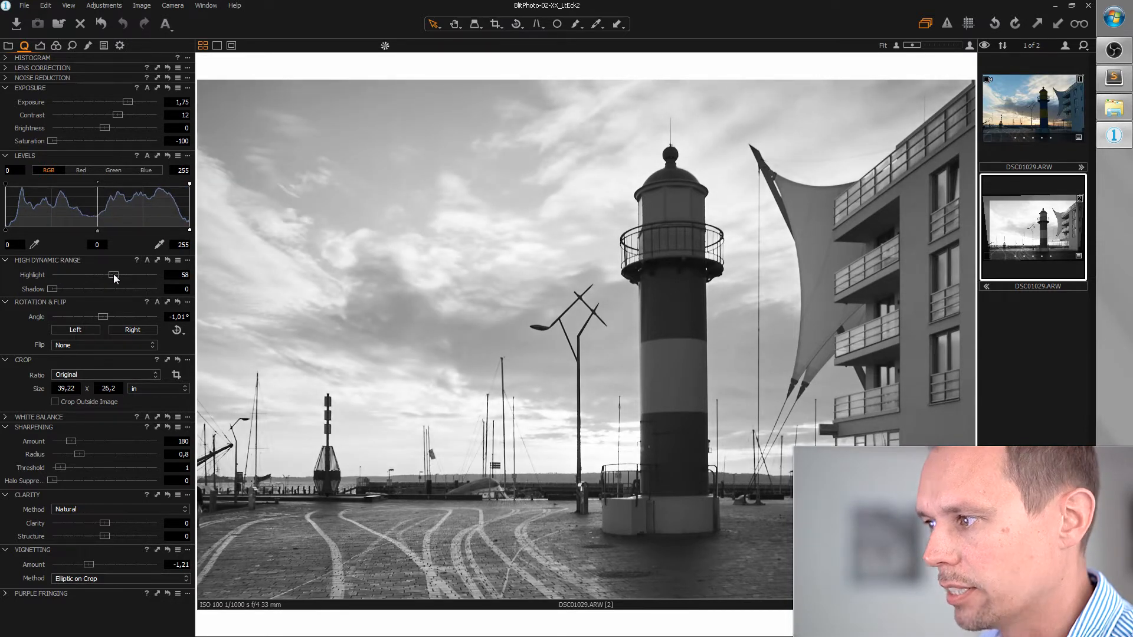
left_click_drag(113, 274, 115, 276)
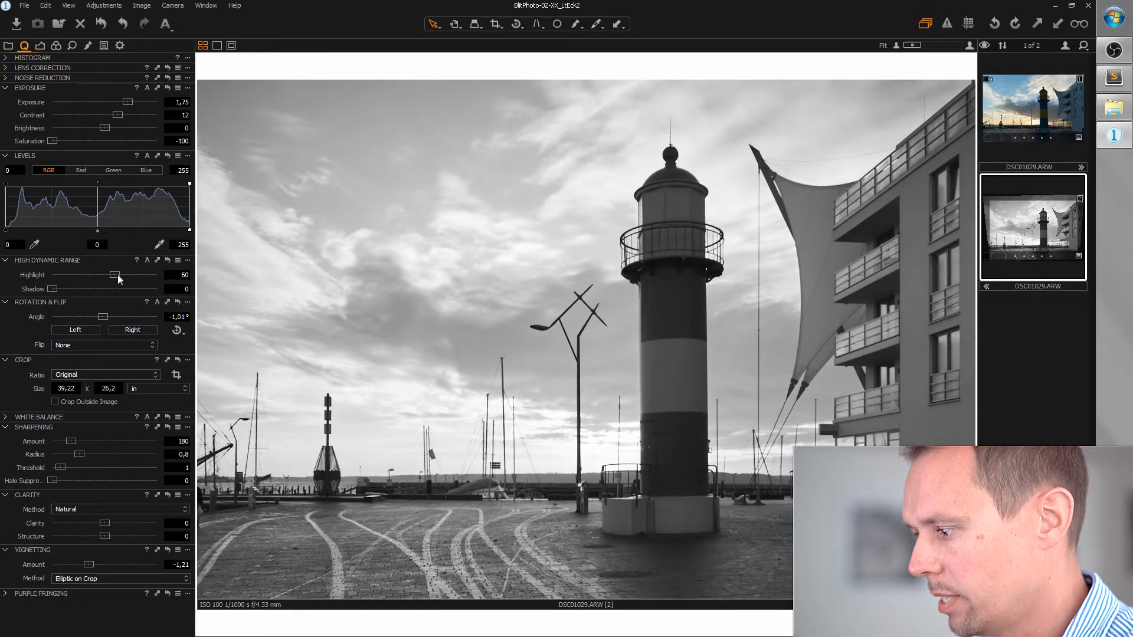
left_click_drag(54, 289, 81, 292)
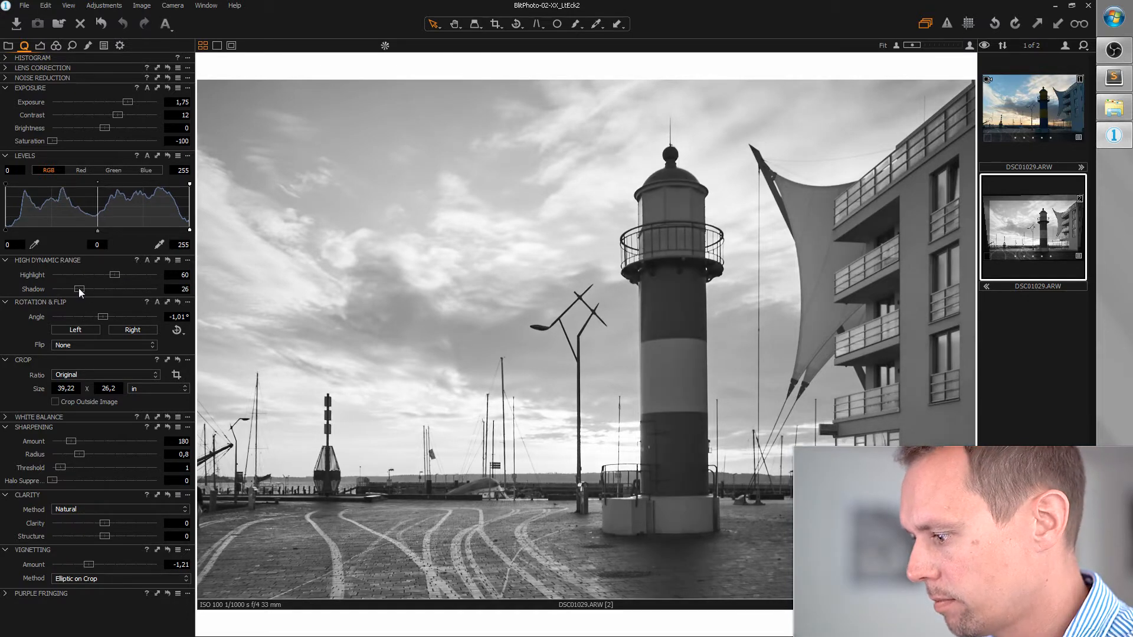
left_click_drag(79, 288, 149, 292)
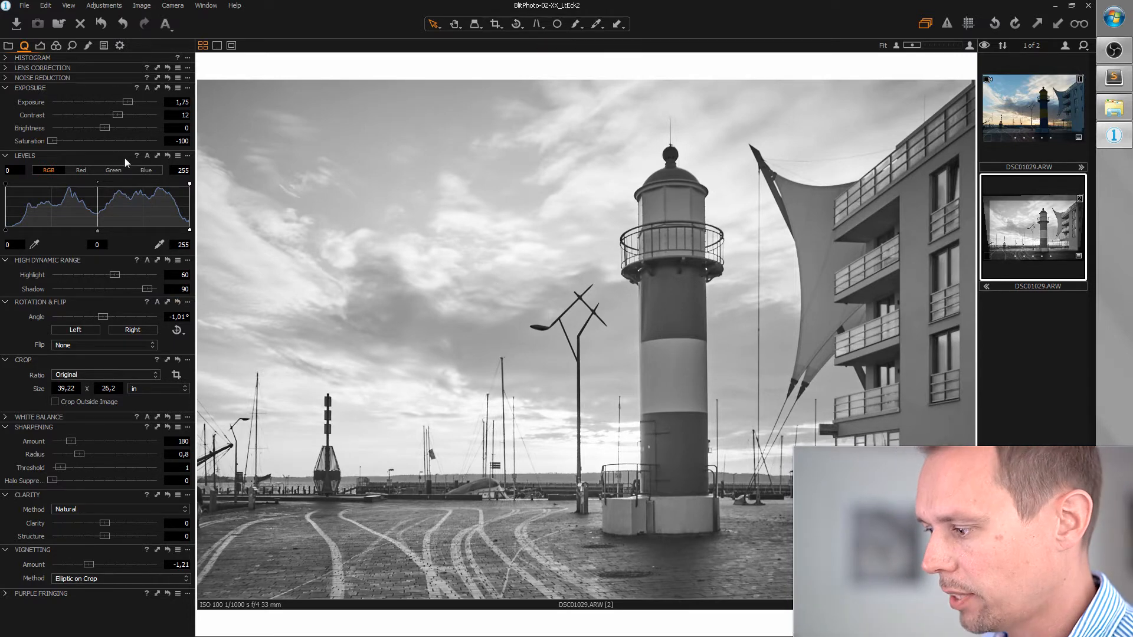
Set the saturation to -40 and the white balance to 5413 Kelvin with a tint of 3.9.
left_click_drag(52, 142, 86, 146)
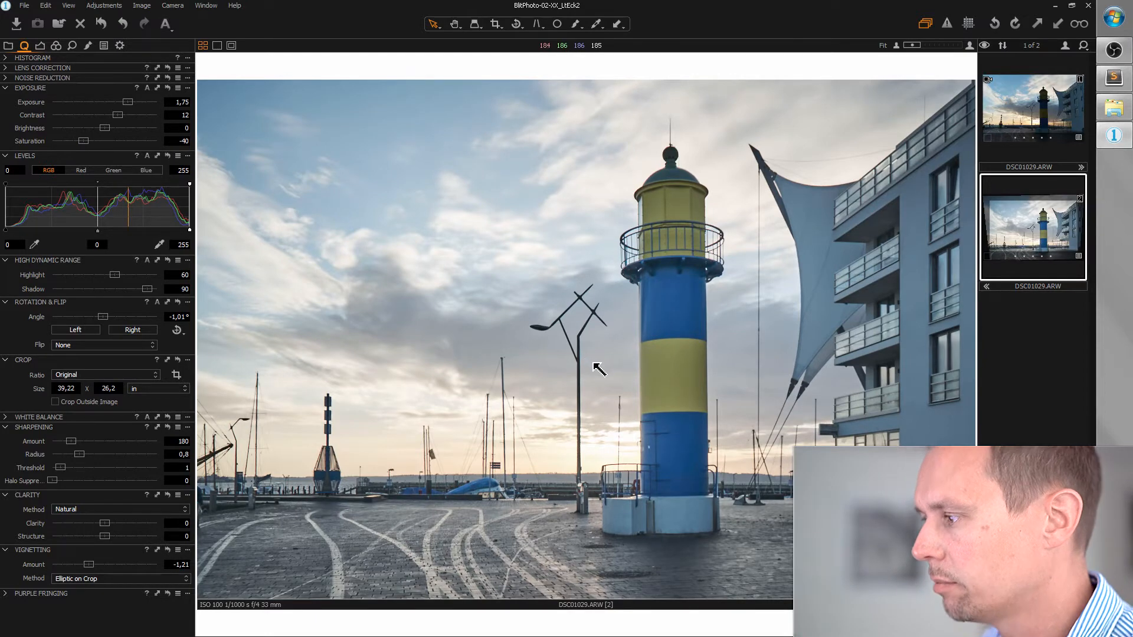
left_click(5, 418)
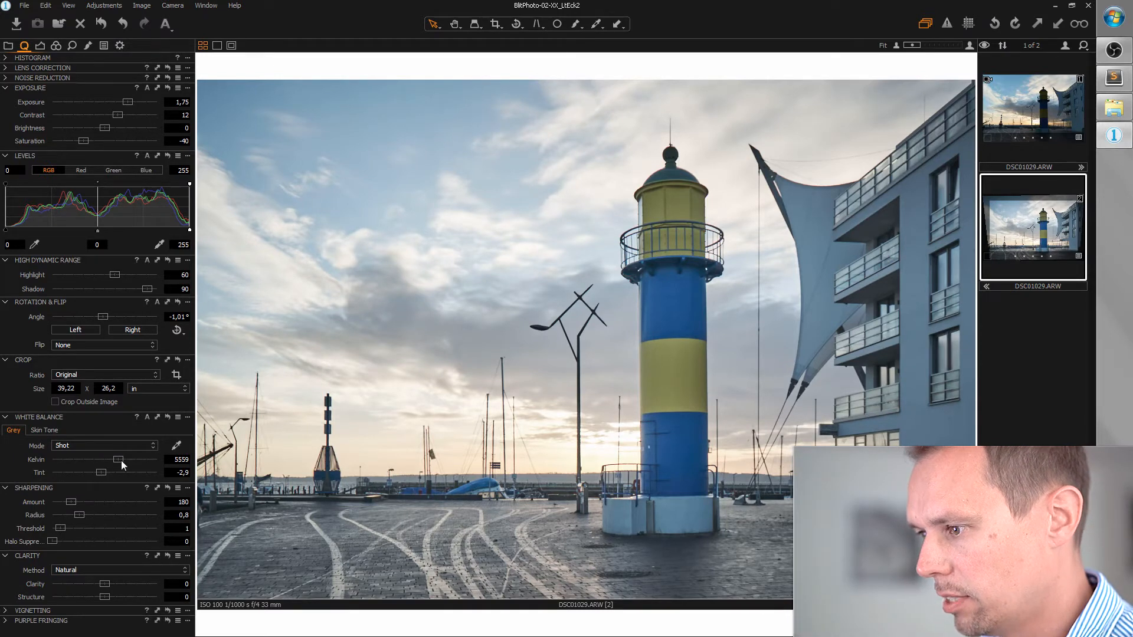
left_click_drag(120, 459, 118, 459)
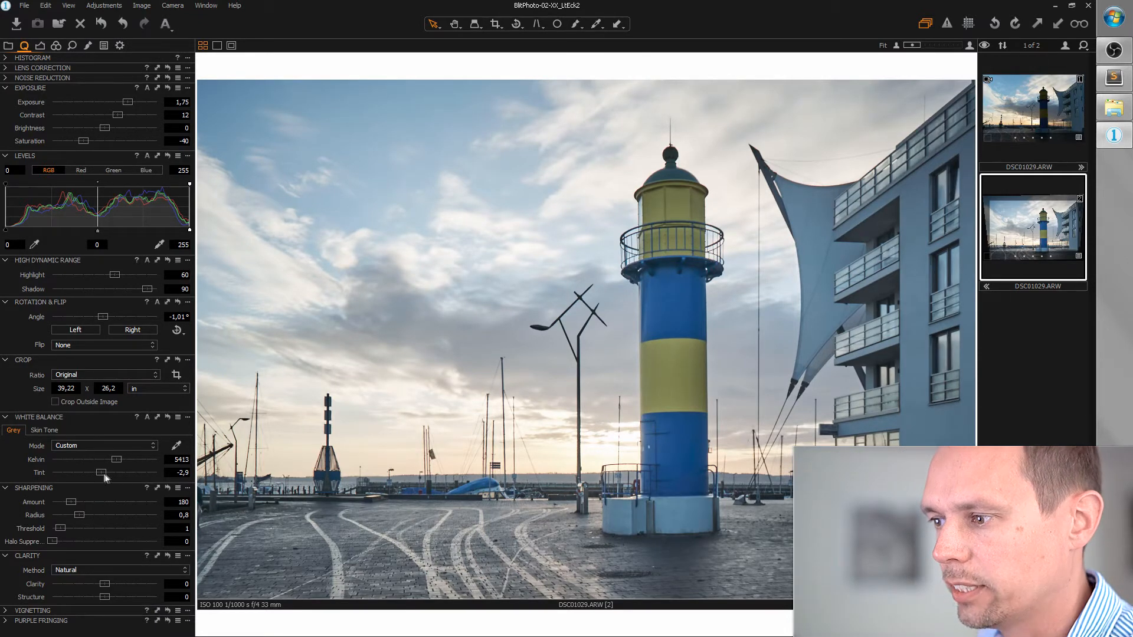
left_click_drag(104, 472, 108, 473)
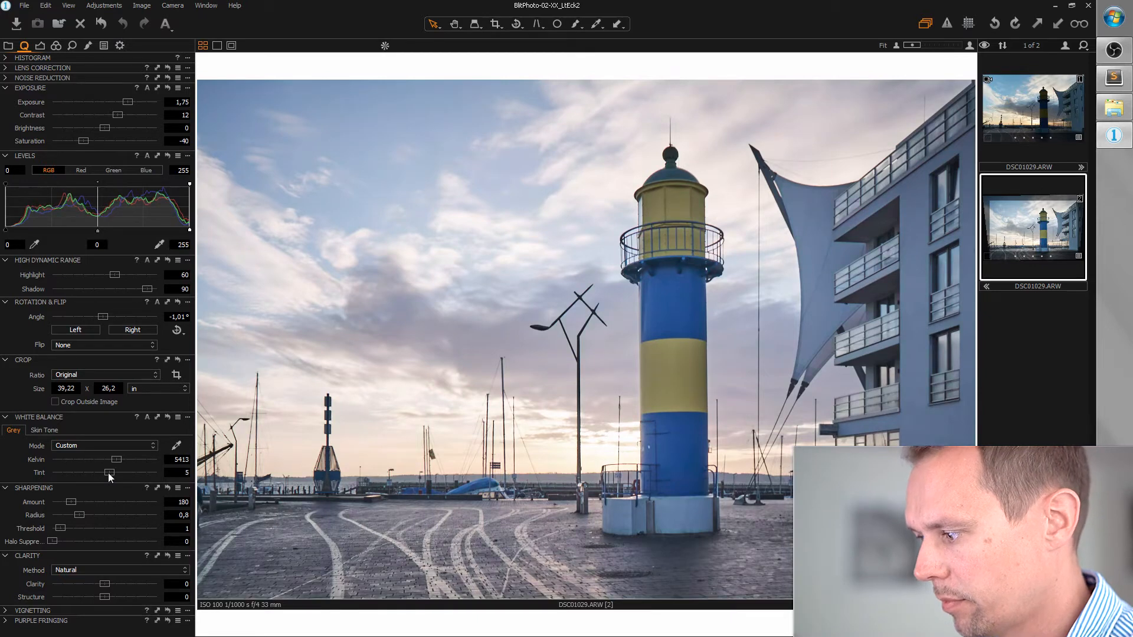
left_click_drag(107, 472, 106, 473)
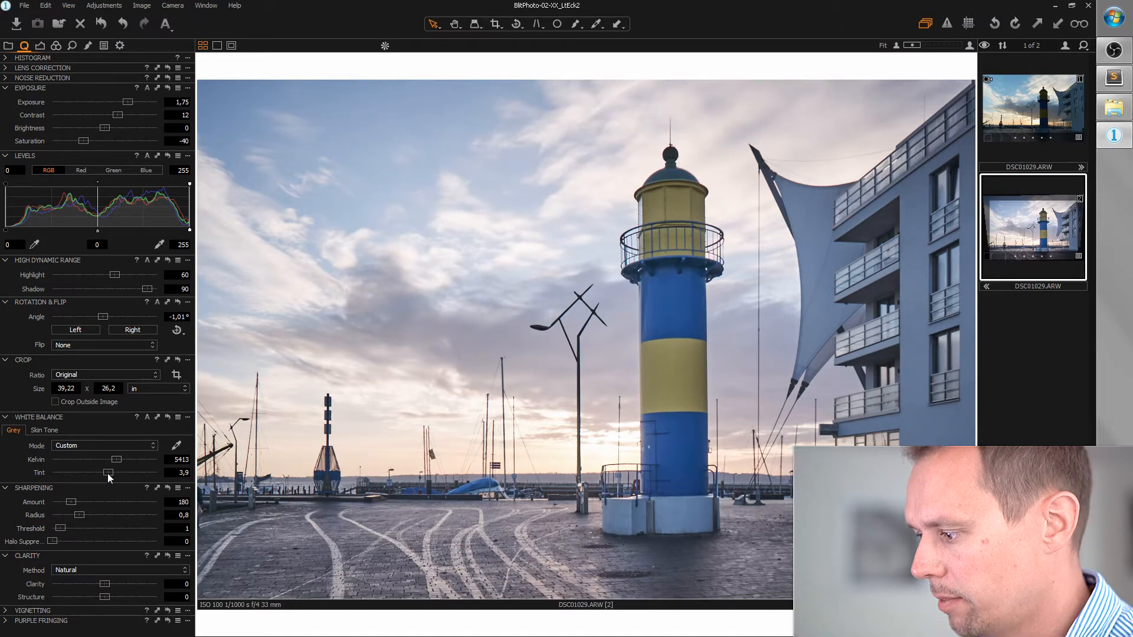
Set the clarity structure to 58 and check its effect on the harbour details up close.
scroll(572, 537, "up", 4)
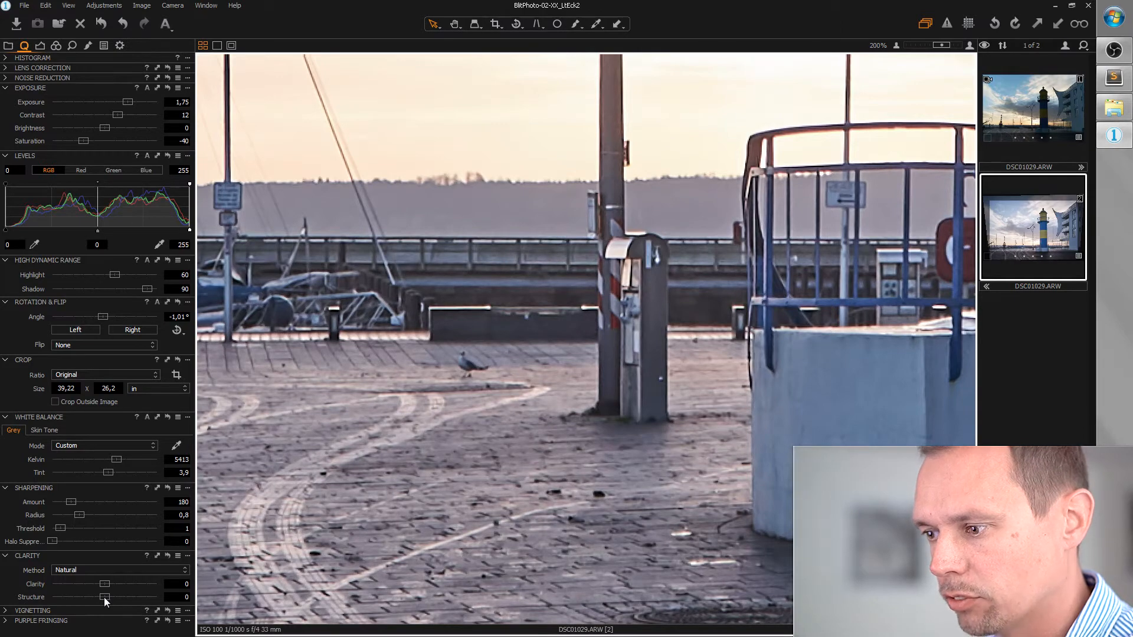
left_click_drag(108, 597, 128, 597)
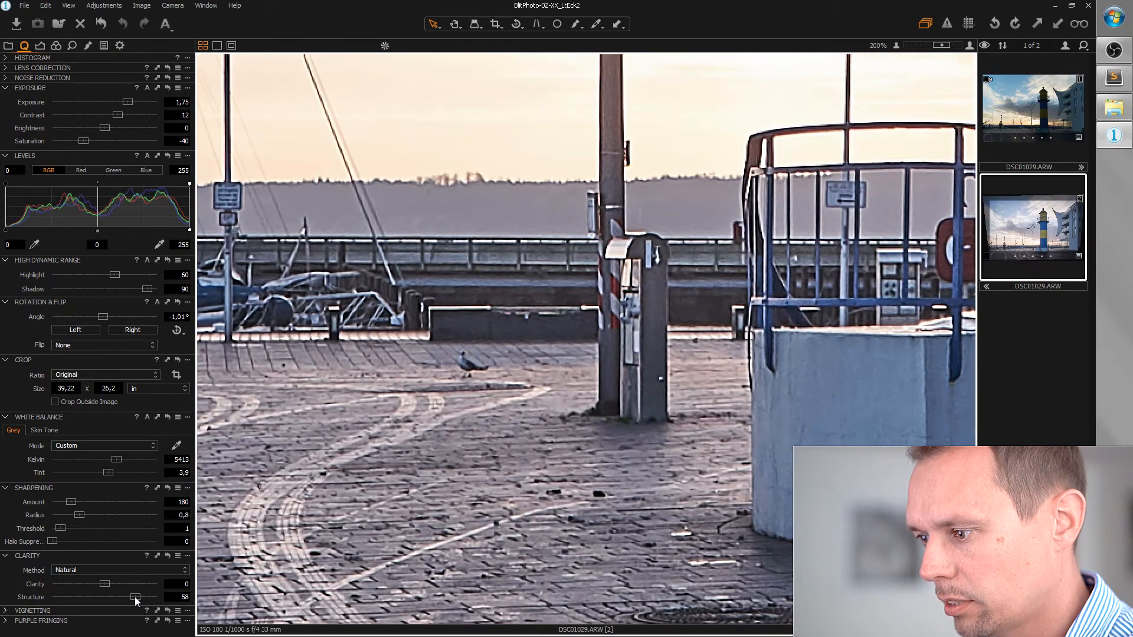
scroll(537, 472, "down", 2)
scroll(519, 405, "up", 2)
scroll(522, 407, "up", 1)
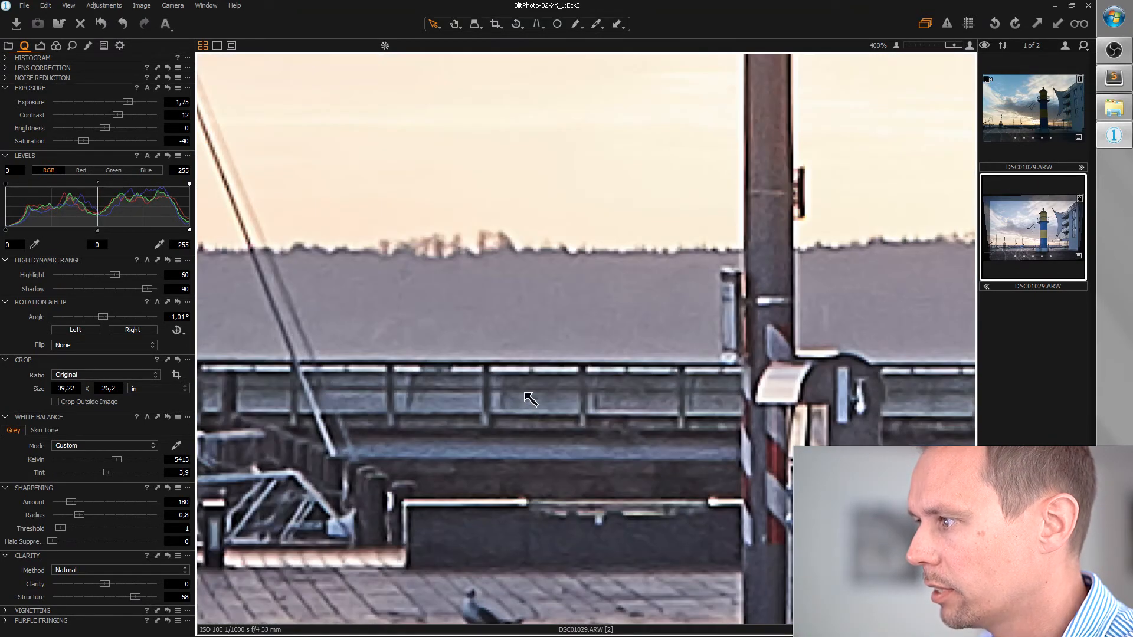
Set the luminance noise reduction to 85, judging the grain in the distant tree line.
scroll(526, 397, "down", 2)
scroll(536, 354, "up", 1)
scroll(537, 354, "up", 1)
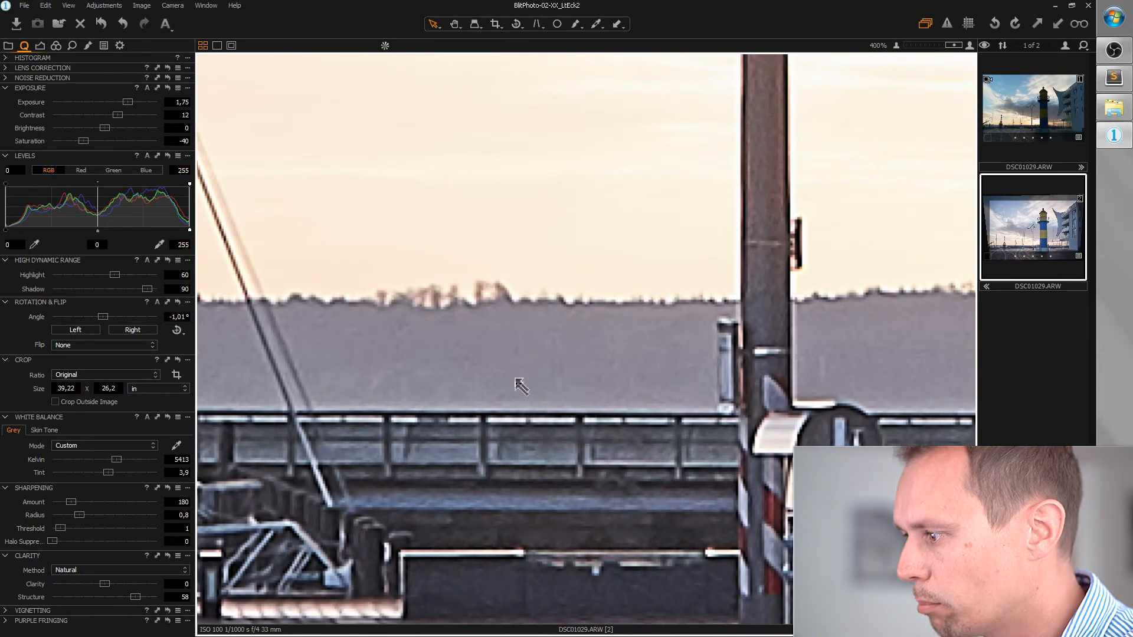
left_click(5, 78)
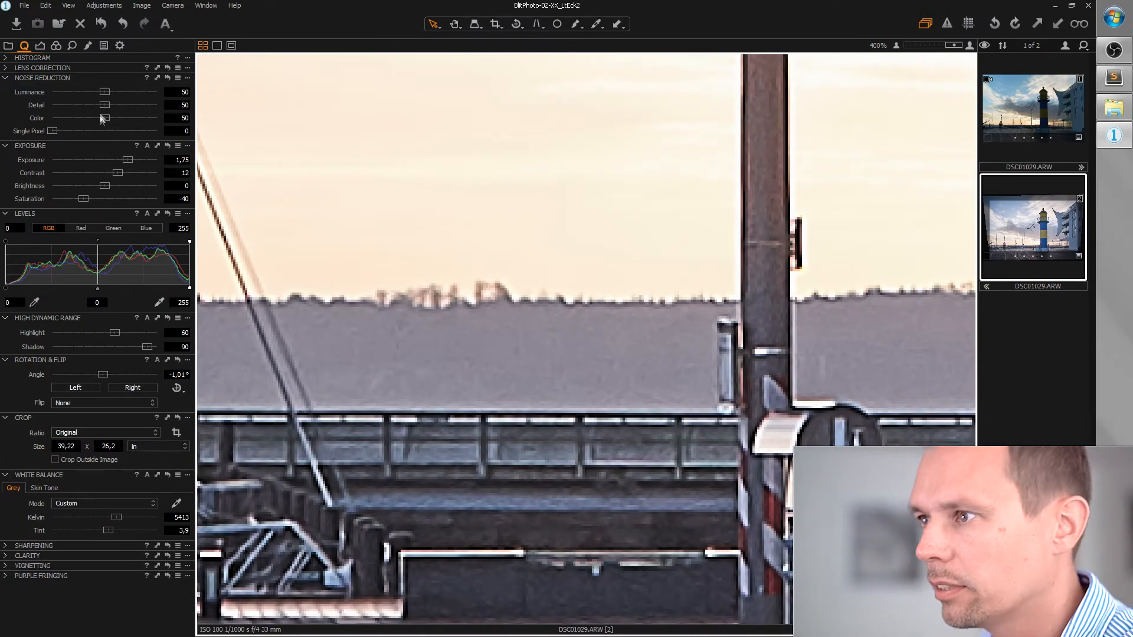
left_click_drag(103, 95, 140, 90)
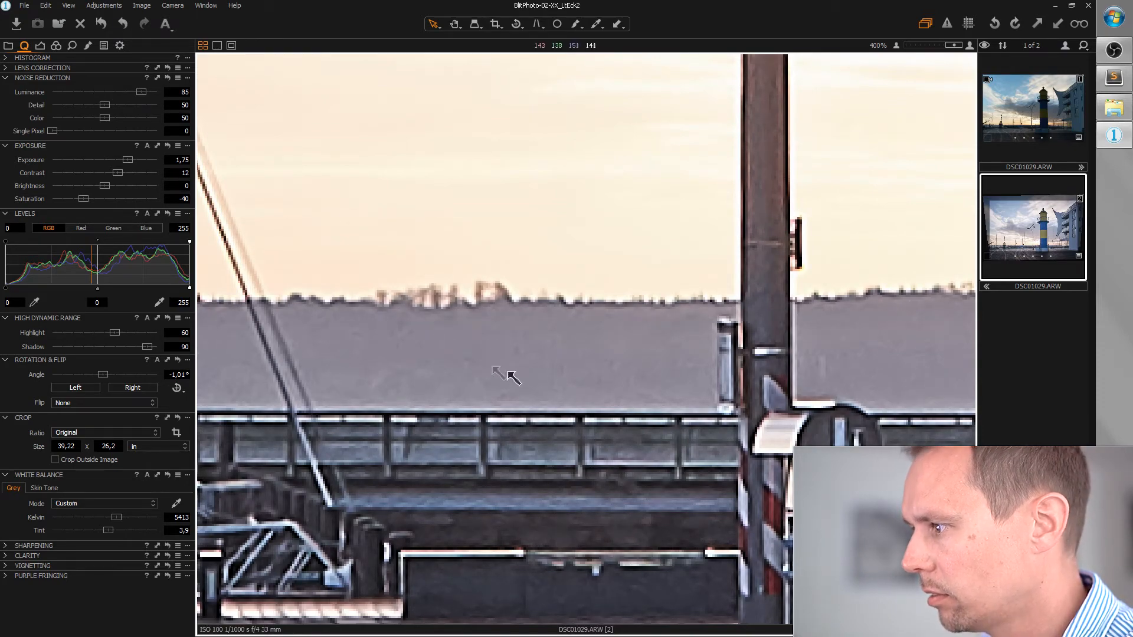
scroll(547, 328, "down", 5)
scroll(553, 334, "down", 1)
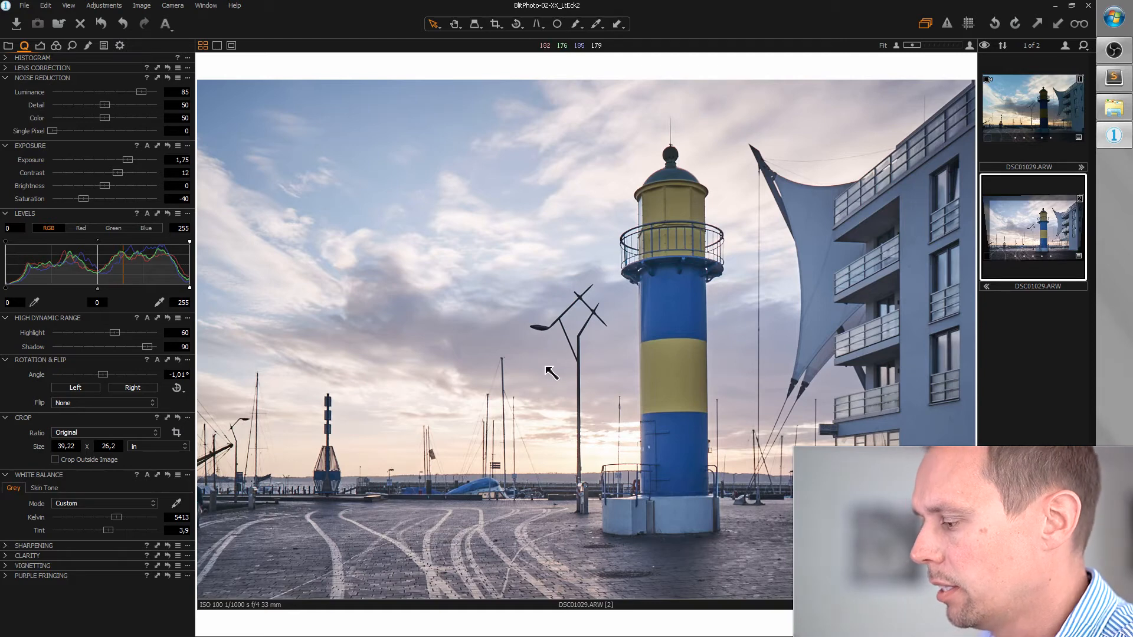
Add a local adjustments layer above the Background and delete the surplus second layer.
left_click(89, 46)
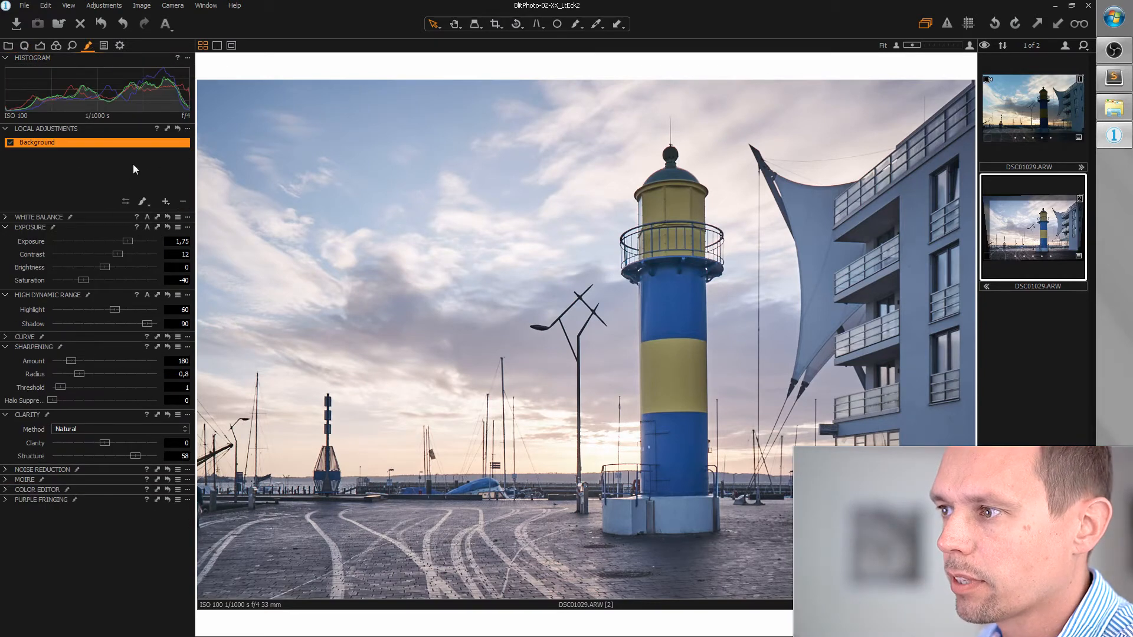
left_click(166, 203)
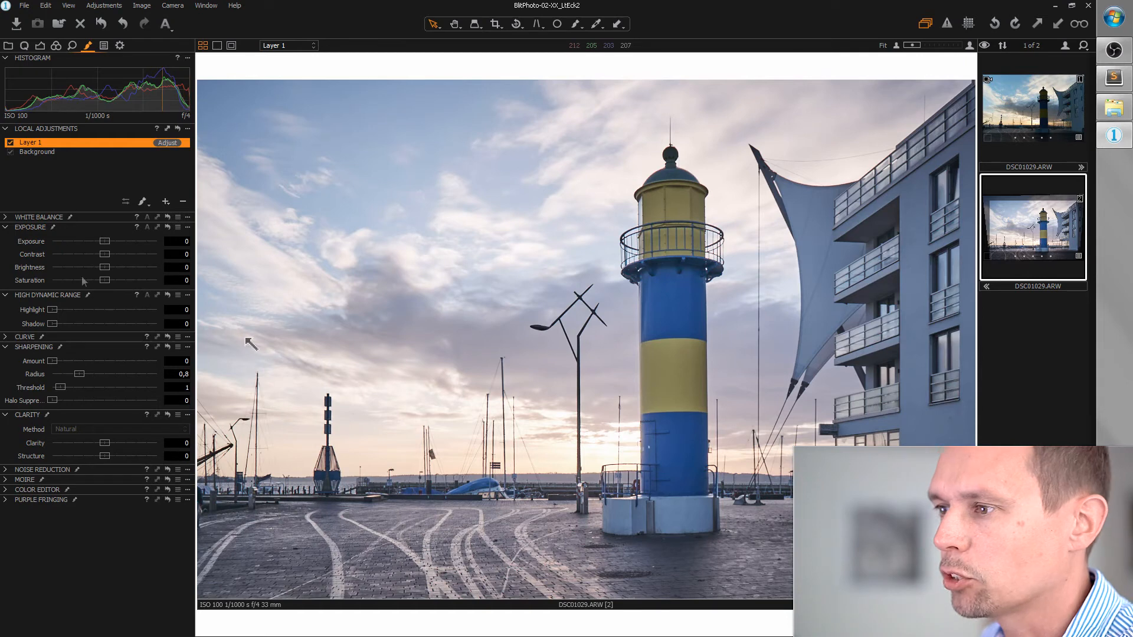
left_click(166, 202)
left_click(120, 171)
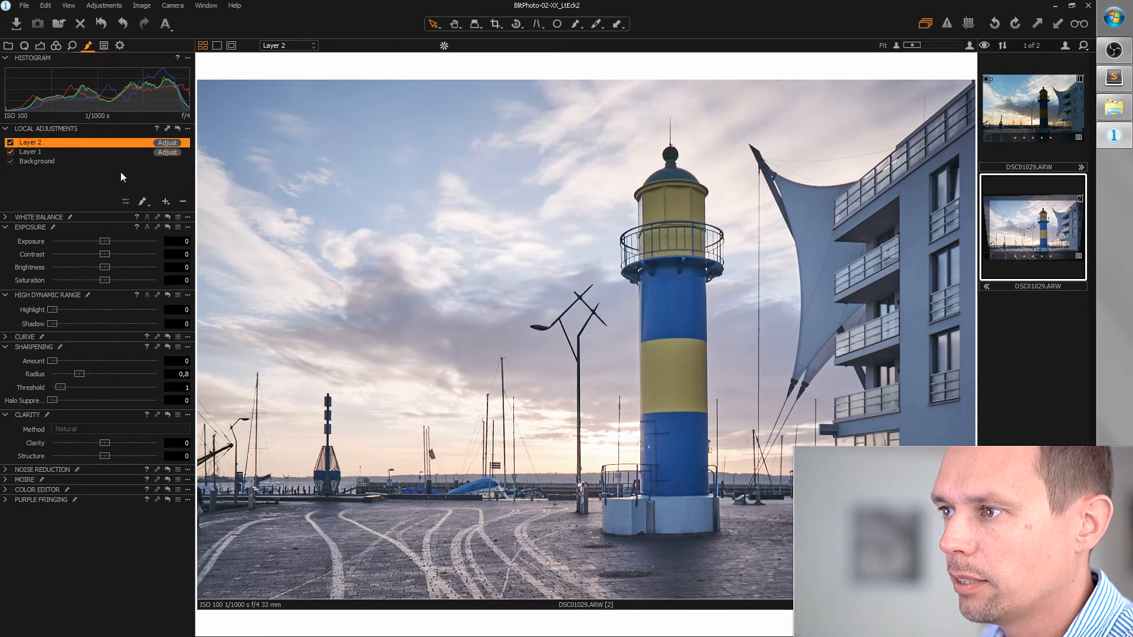
left_click(183, 201)
Brush a mask over the bright clouds on Layer 1 and raise its exposure to 3.06.
left_click(143, 202)
right_click(475, 420)
left_click_drag(587, 447, 618, 446)
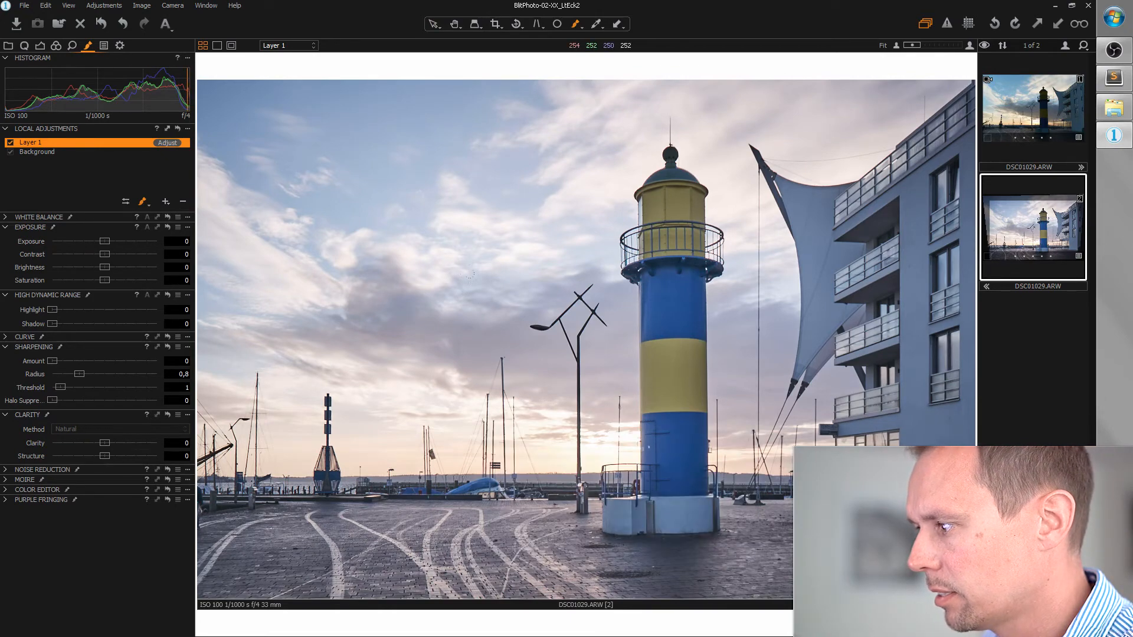
left_click(394, 232)
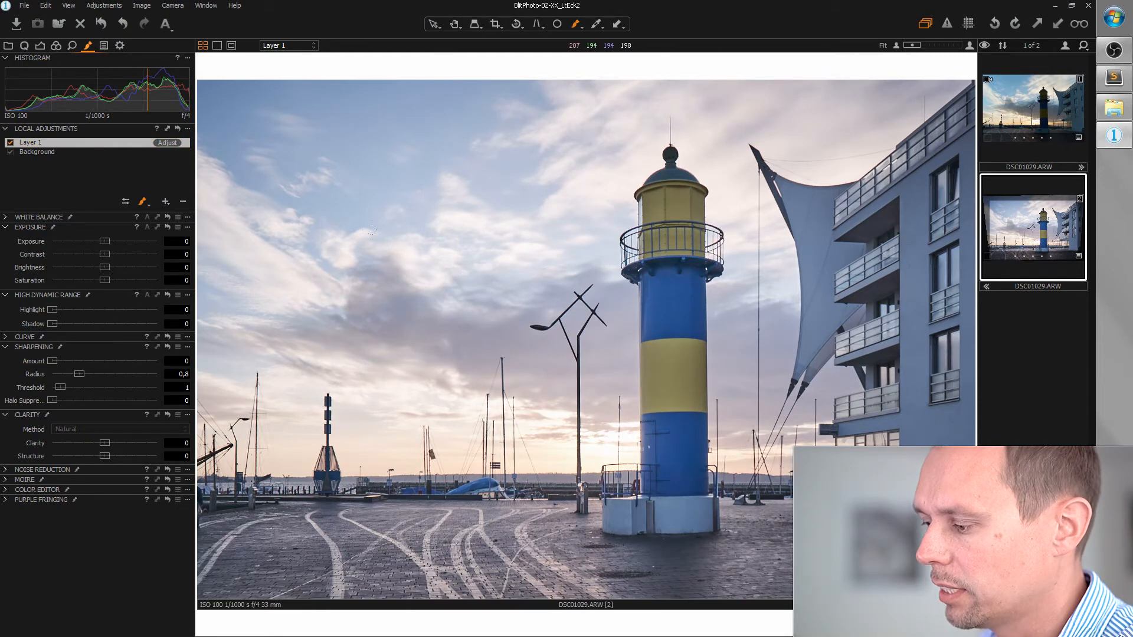
left_click_drag(104, 241, 144, 241)
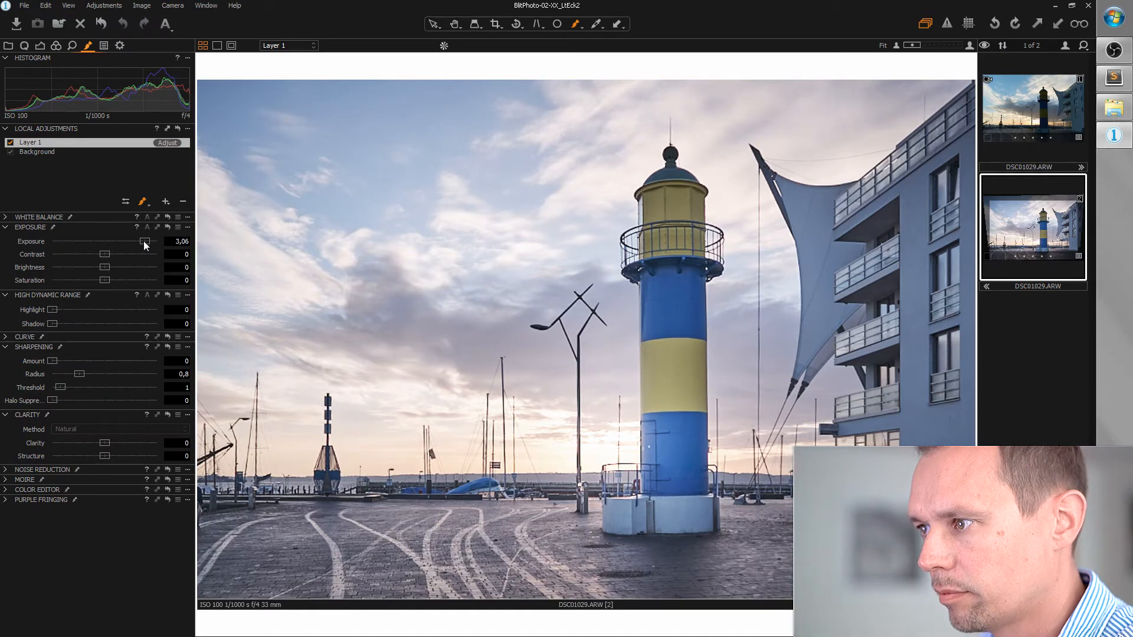
Add a second local adjustments layer above Layer 1.
left_click(113, 178)
left_click(165, 203)
left_click(90, 179)
Paint a Draw Mask over the lighthouse on Layer 2 with a brush of size 153.
left_click(143, 203)
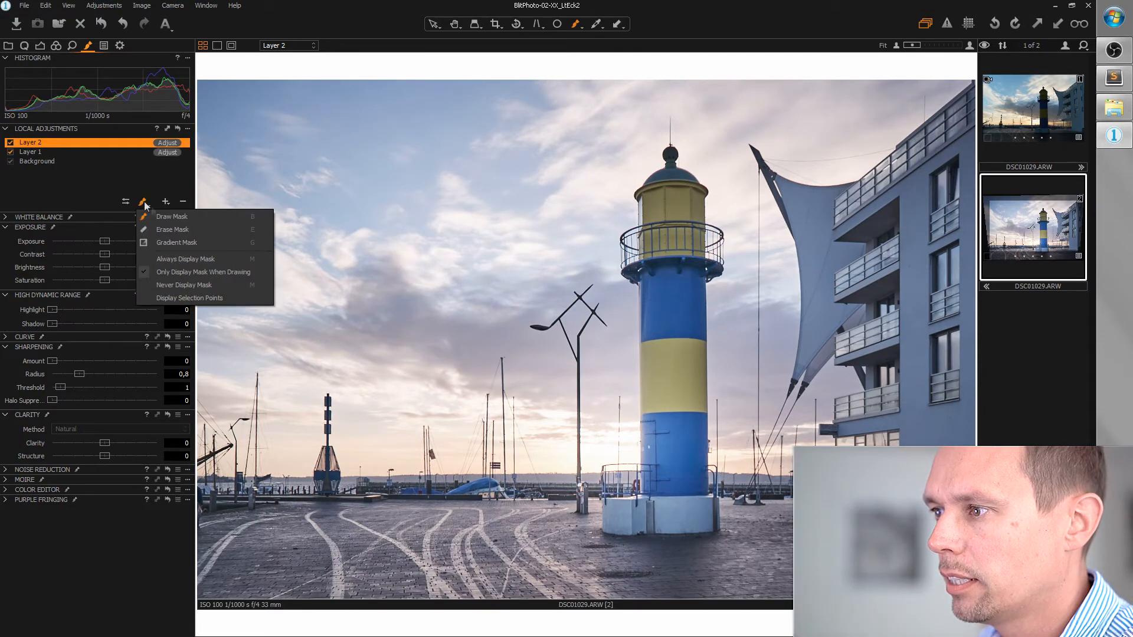
left_click(168, 215)
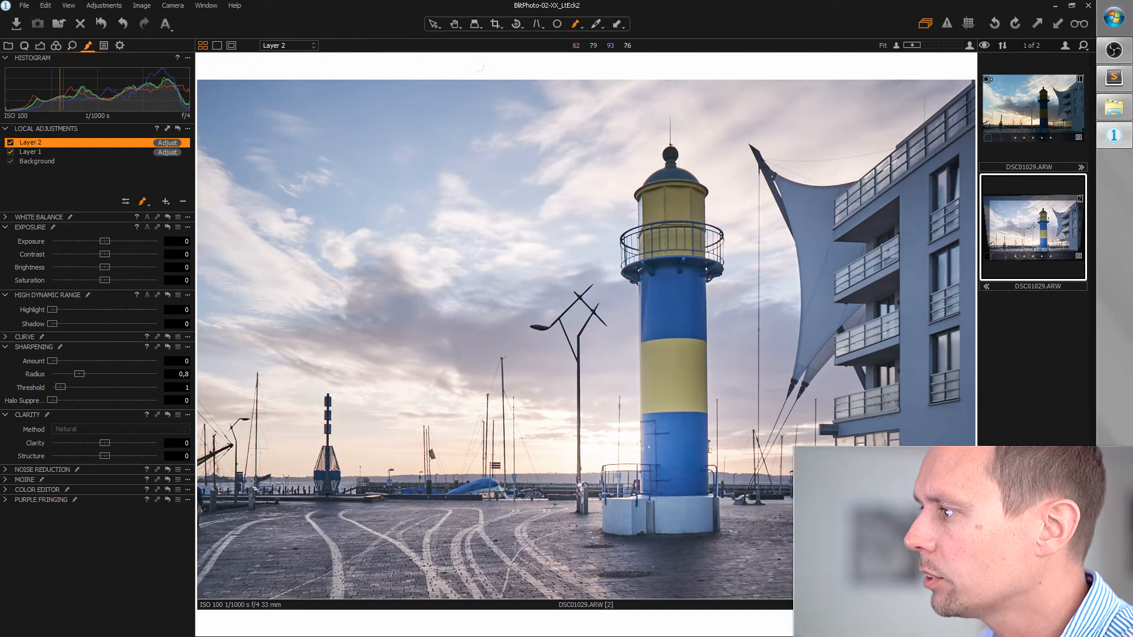
right_click(639, 280)
left_click_drag(638, 231, 602, 231)
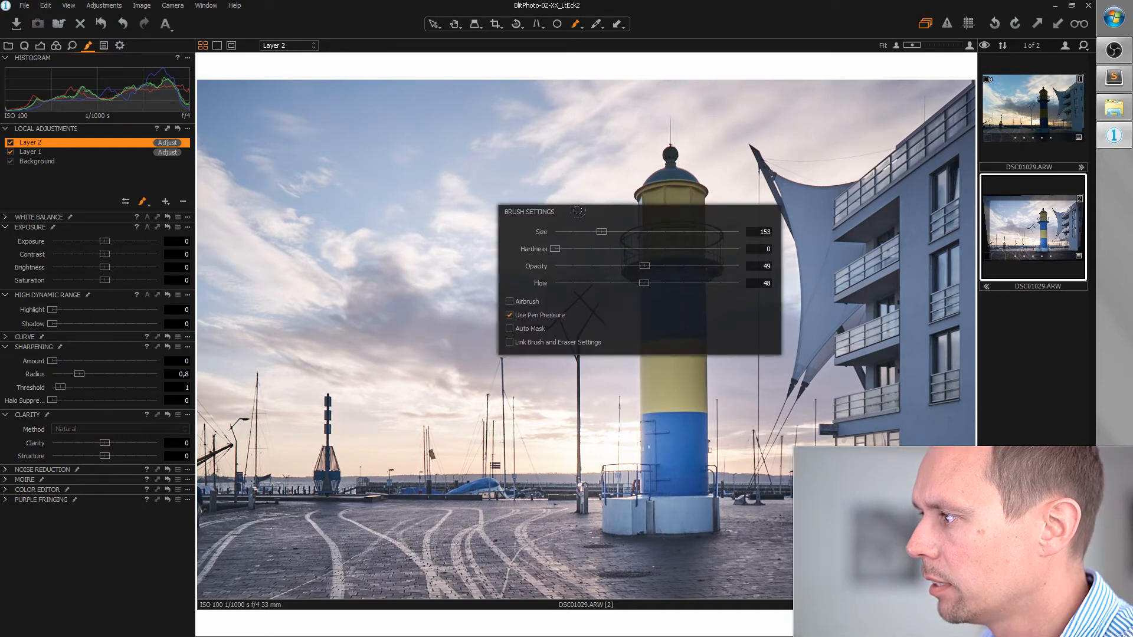
right_click(643, 164)
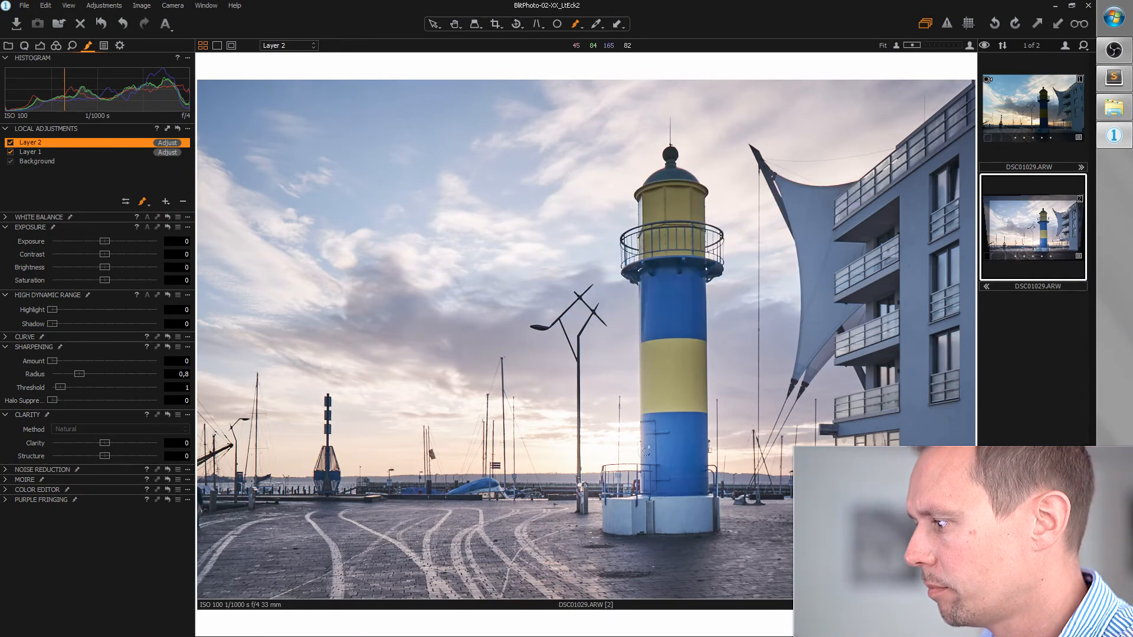
left_click(639, 170)
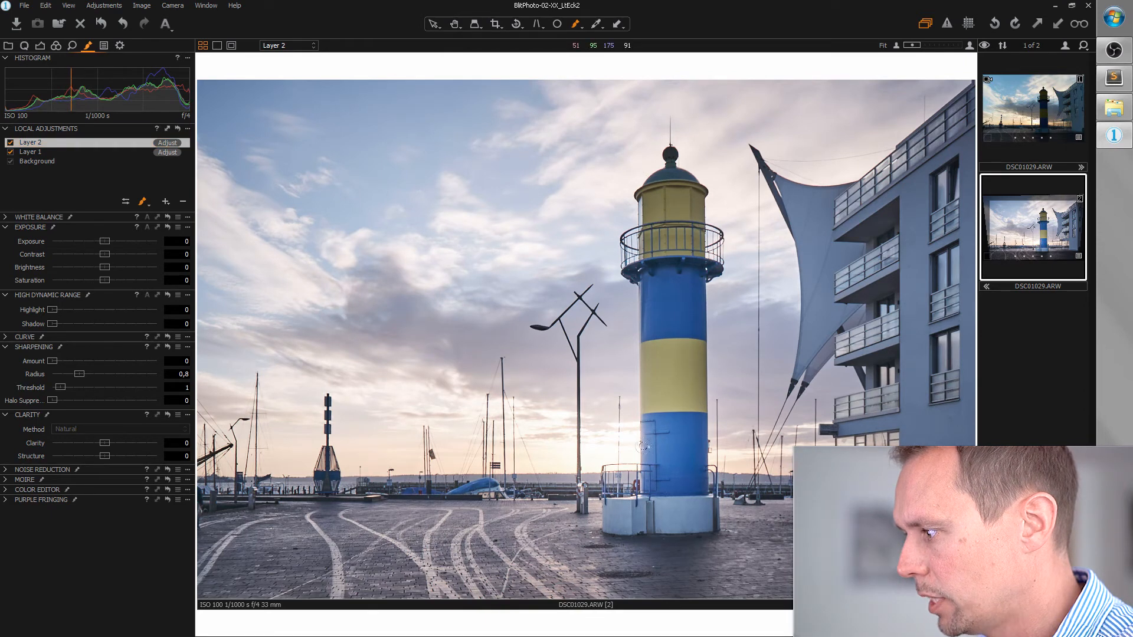
left_click(646, 446)
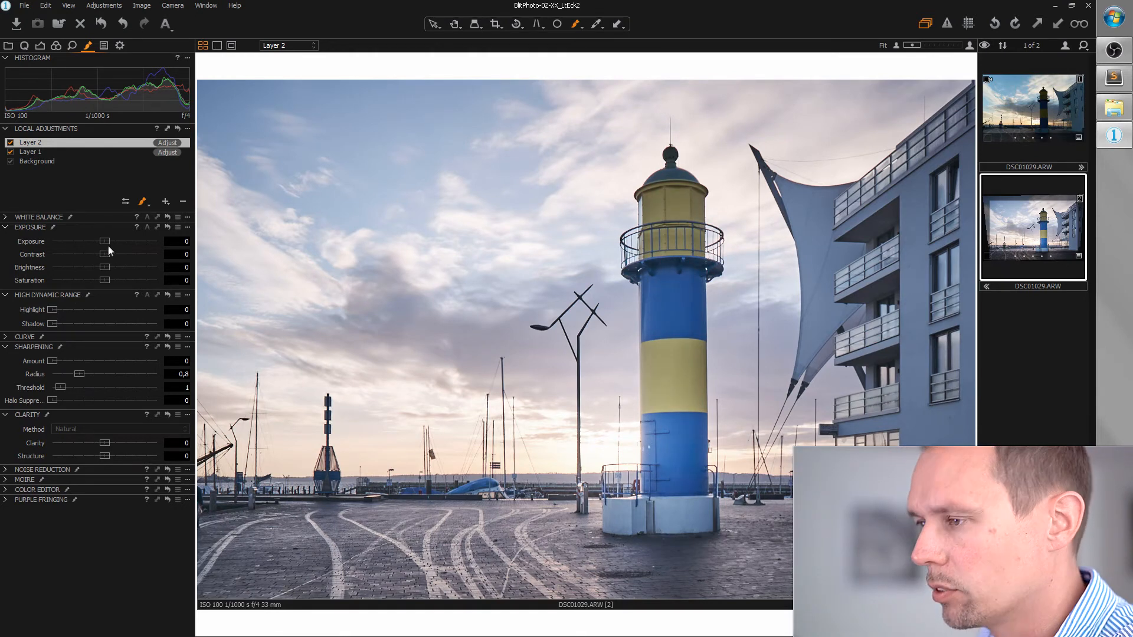
Set the lighthouse layer's exposure to 1.03 and its saturation to -33.
left_click_drag(101, 239, 116, 238)
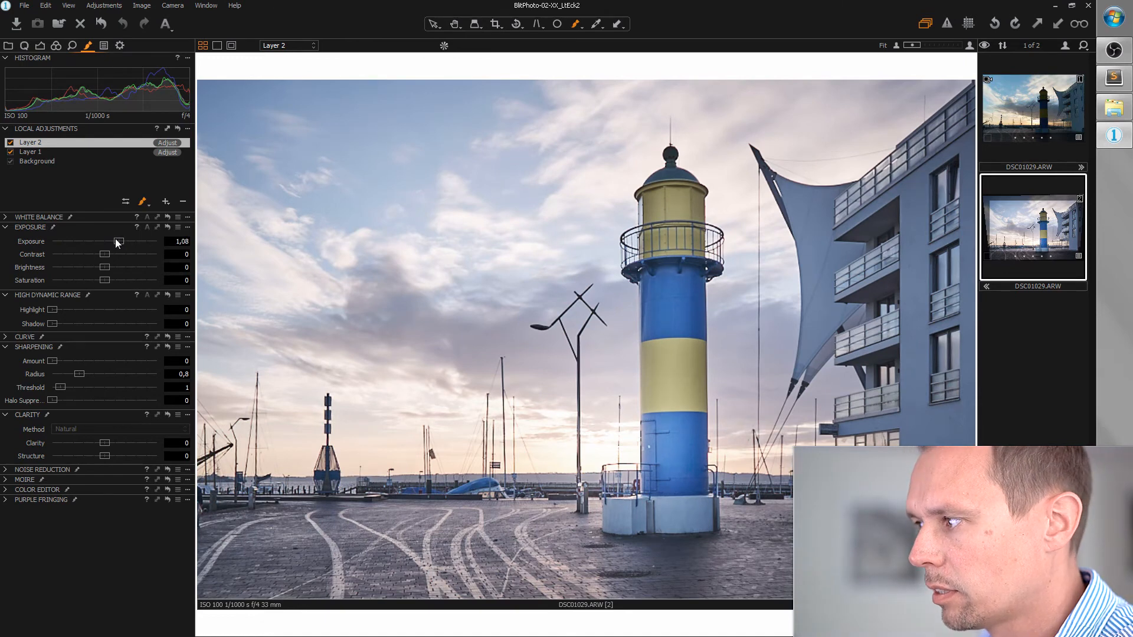
left_click_drag(115, 239, 115, 239)
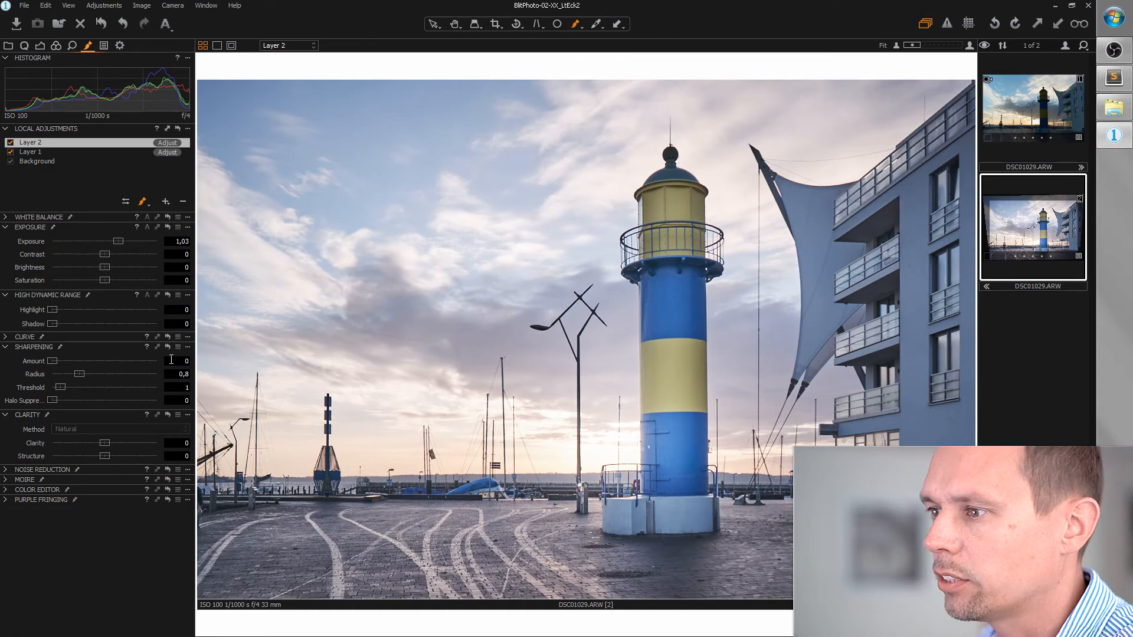
left_click_drag(103, 281, 89, 285)
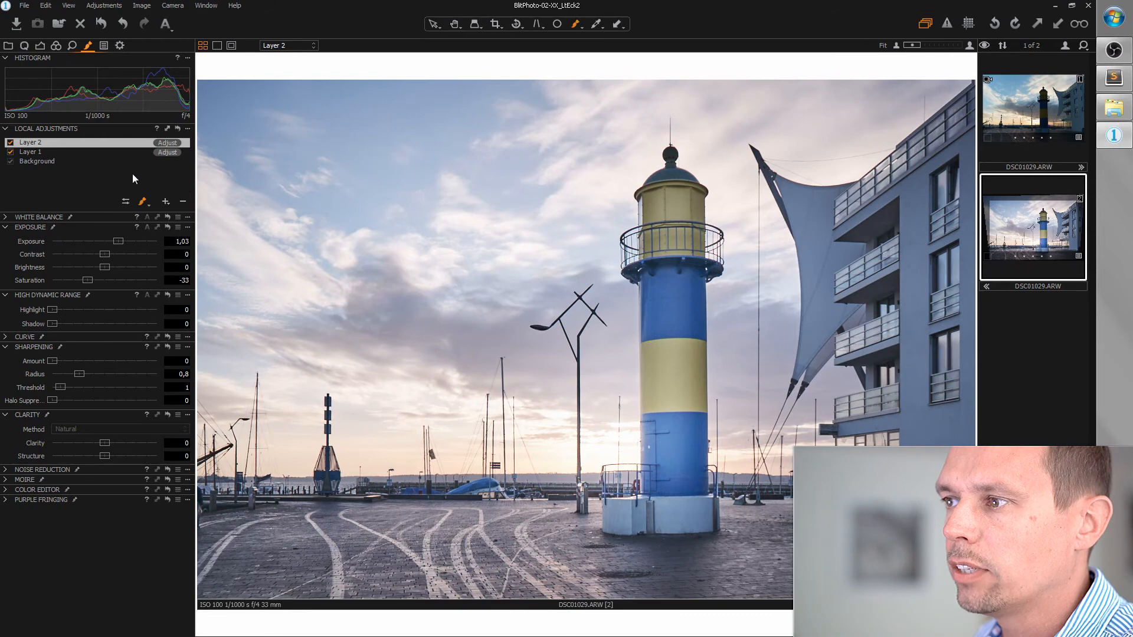
Add a third adjustments layer with a Gradient Mask fading upward from the photo's lower edge across the paved foreground.
left_click(166, 202)
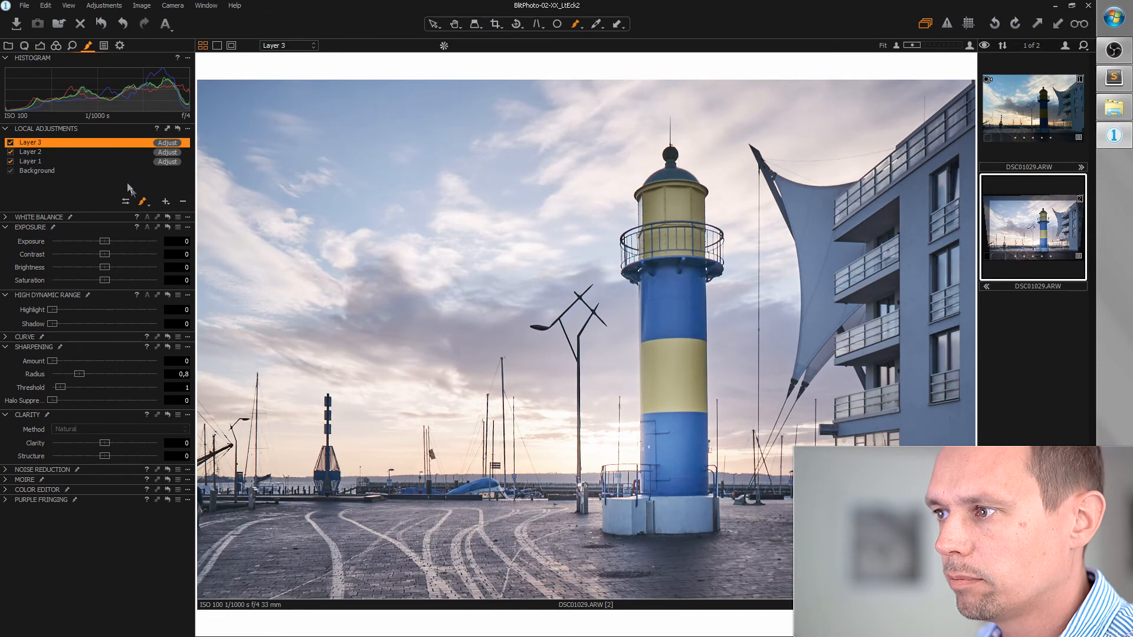
left_click(143, 202)
left_click(169, 243)
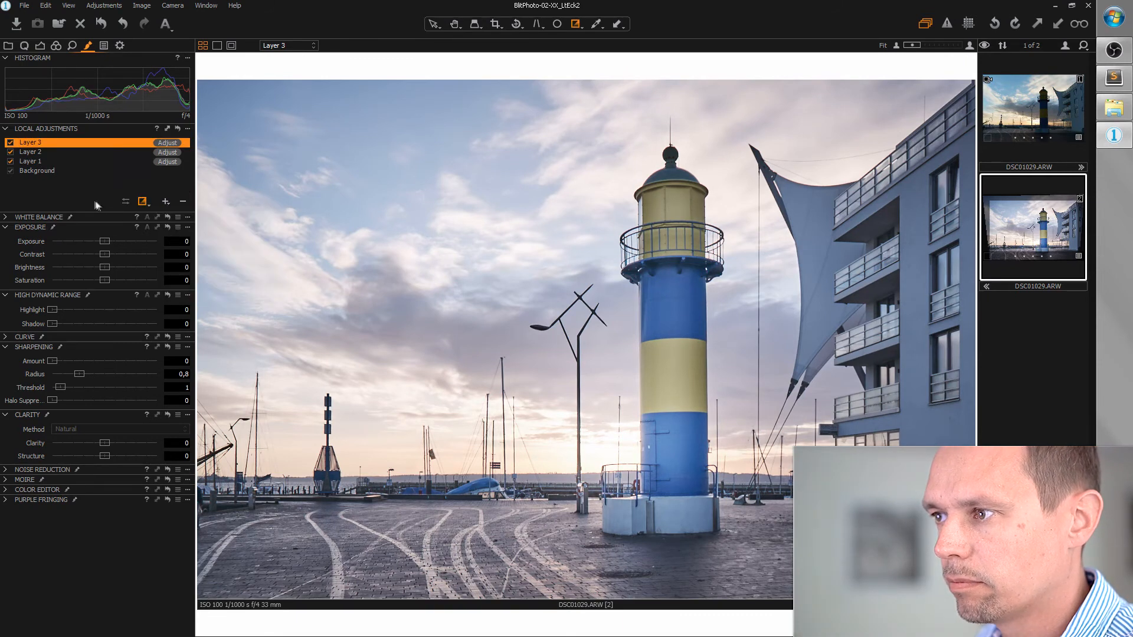
left_click_drag(514, 597, 511, 500)
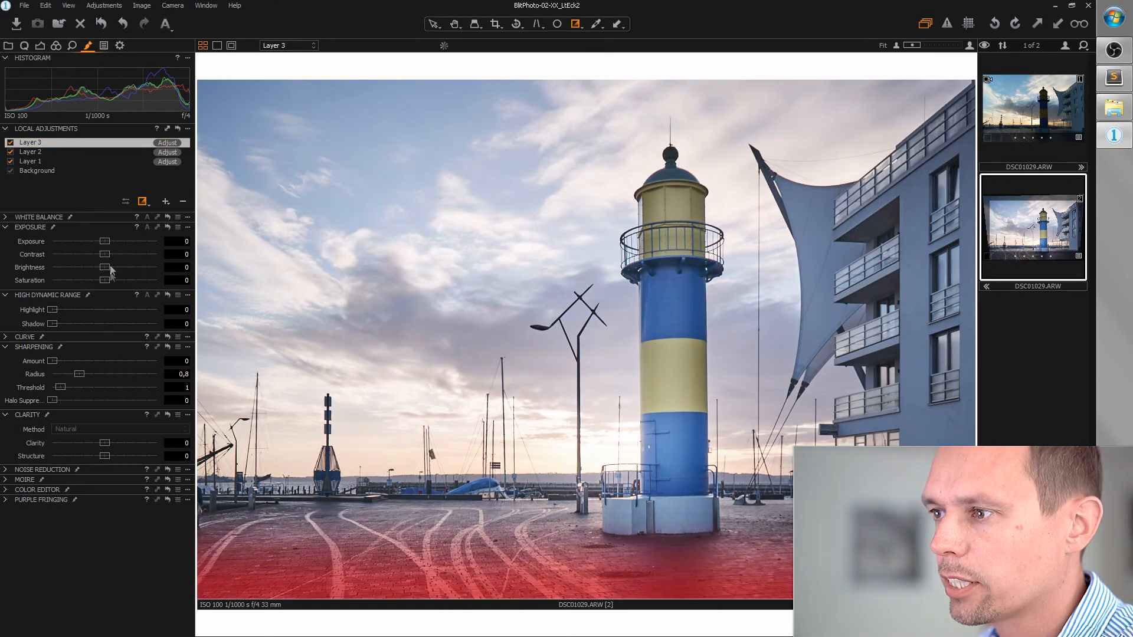
Set the foreground layer's exposure to 0.58, contrast to 22 and saturation to -25.
left_click_drag(105, 241, 111, 240)
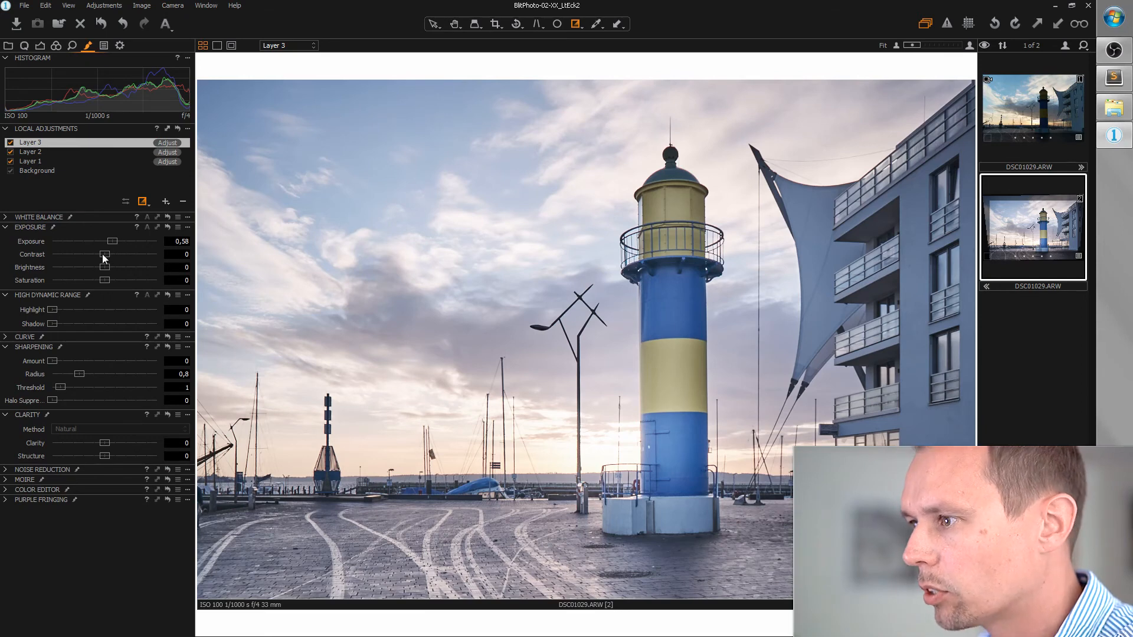
left_click_drag(103, 255, 127, 254)
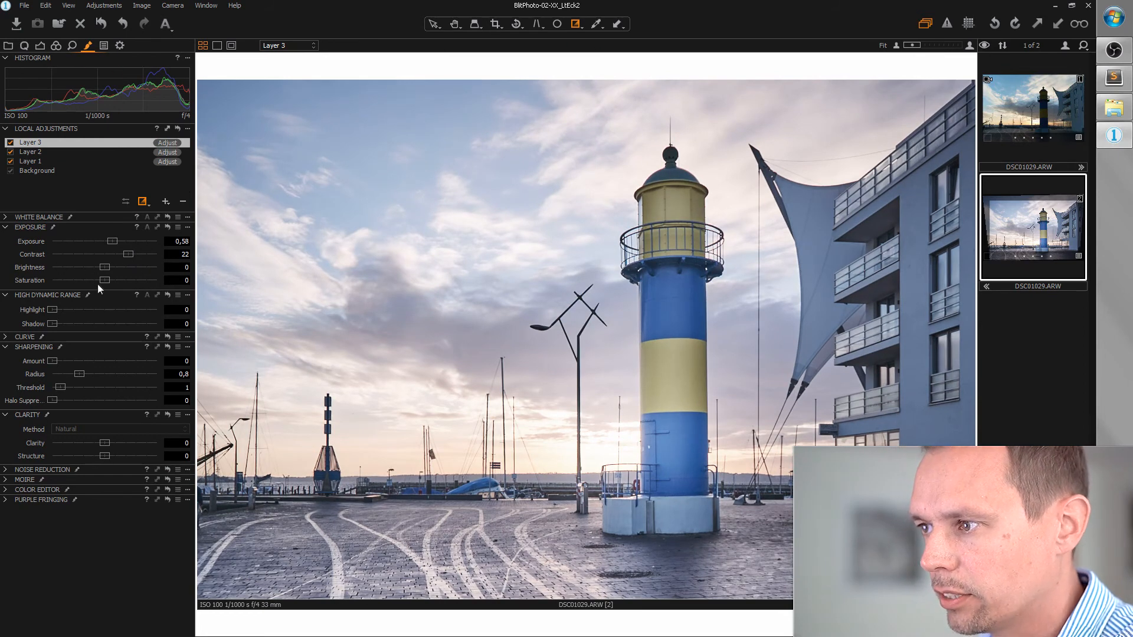
left_click_drag(104, 281, 91, 284)
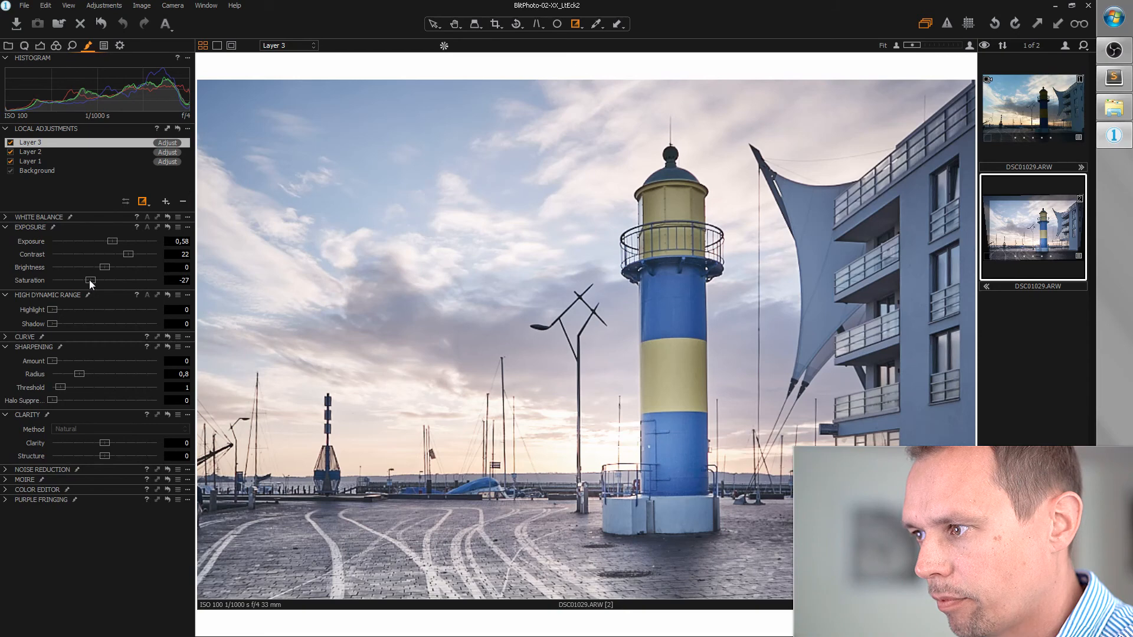
left_click(99, 179)
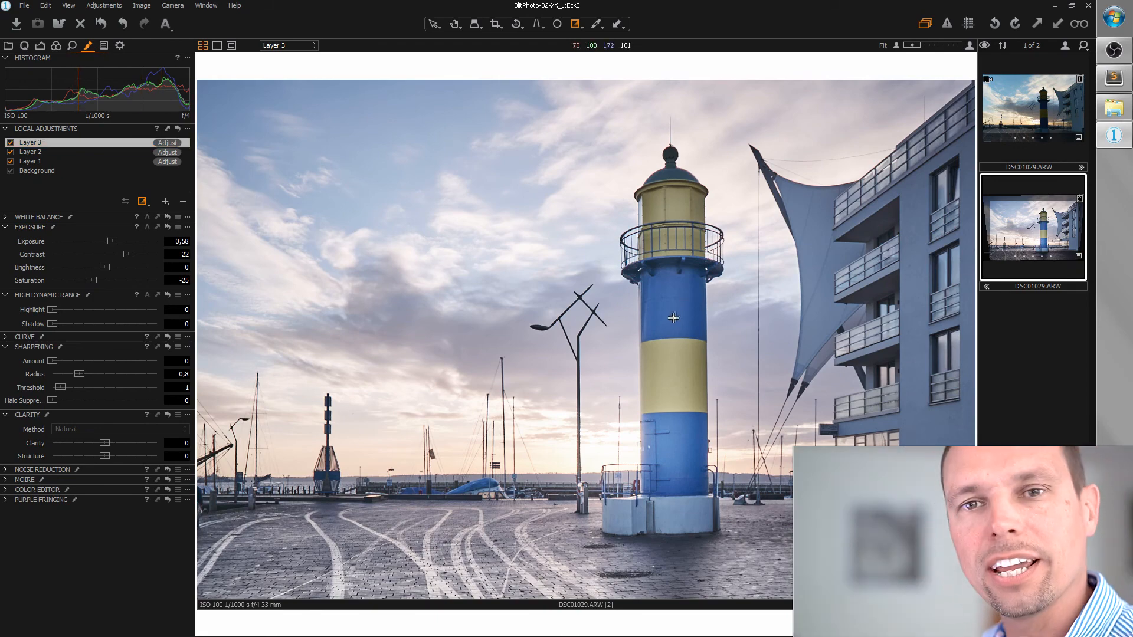
Compare the unedited original lighthouse photo with the edited variant.
left_click(1027, 115)
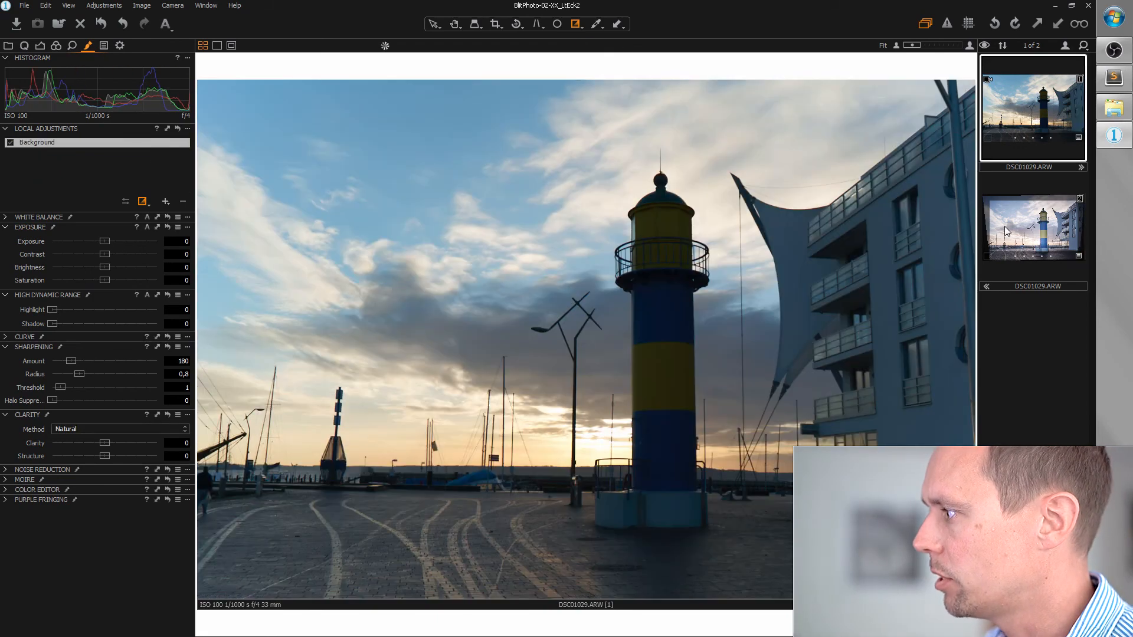
left_click(1023, 233)
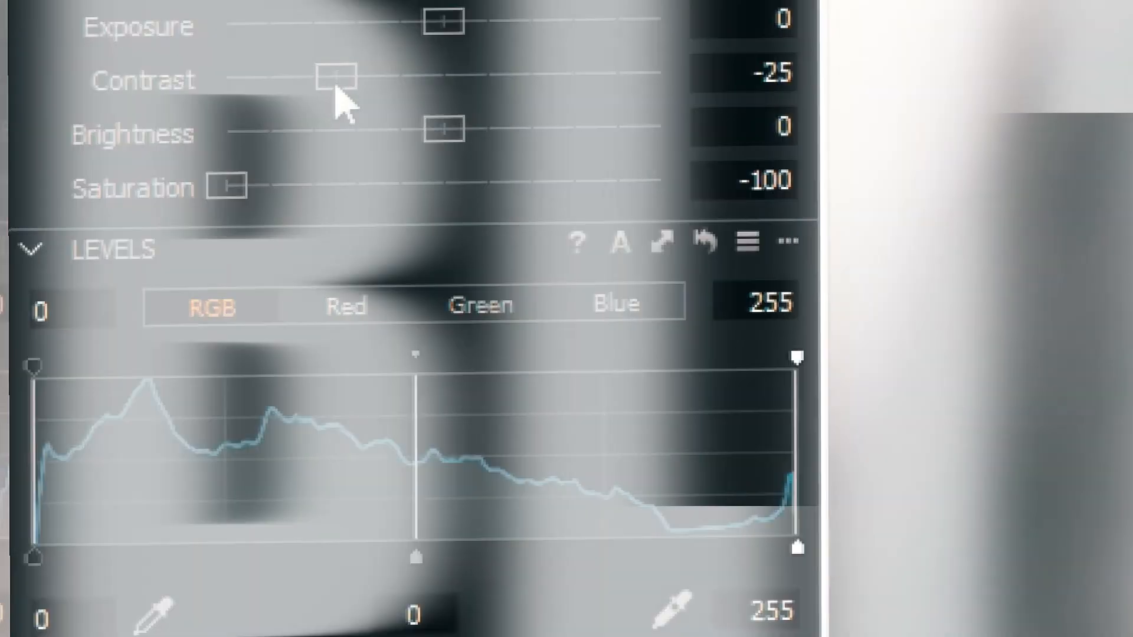
left_click_drag(442, 126, 455, 155)
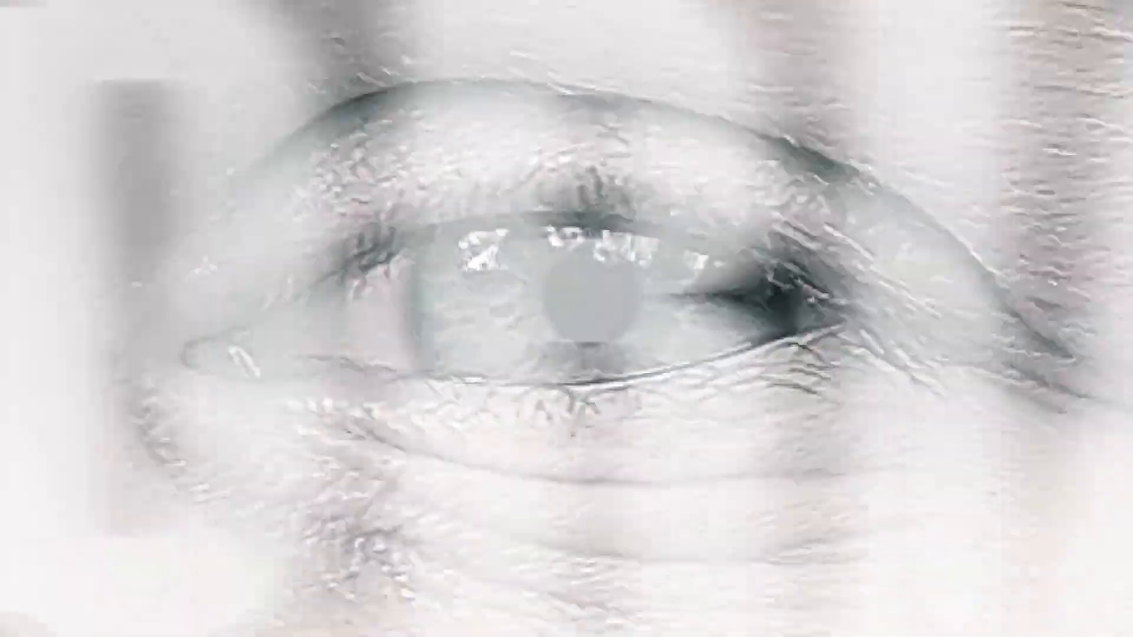